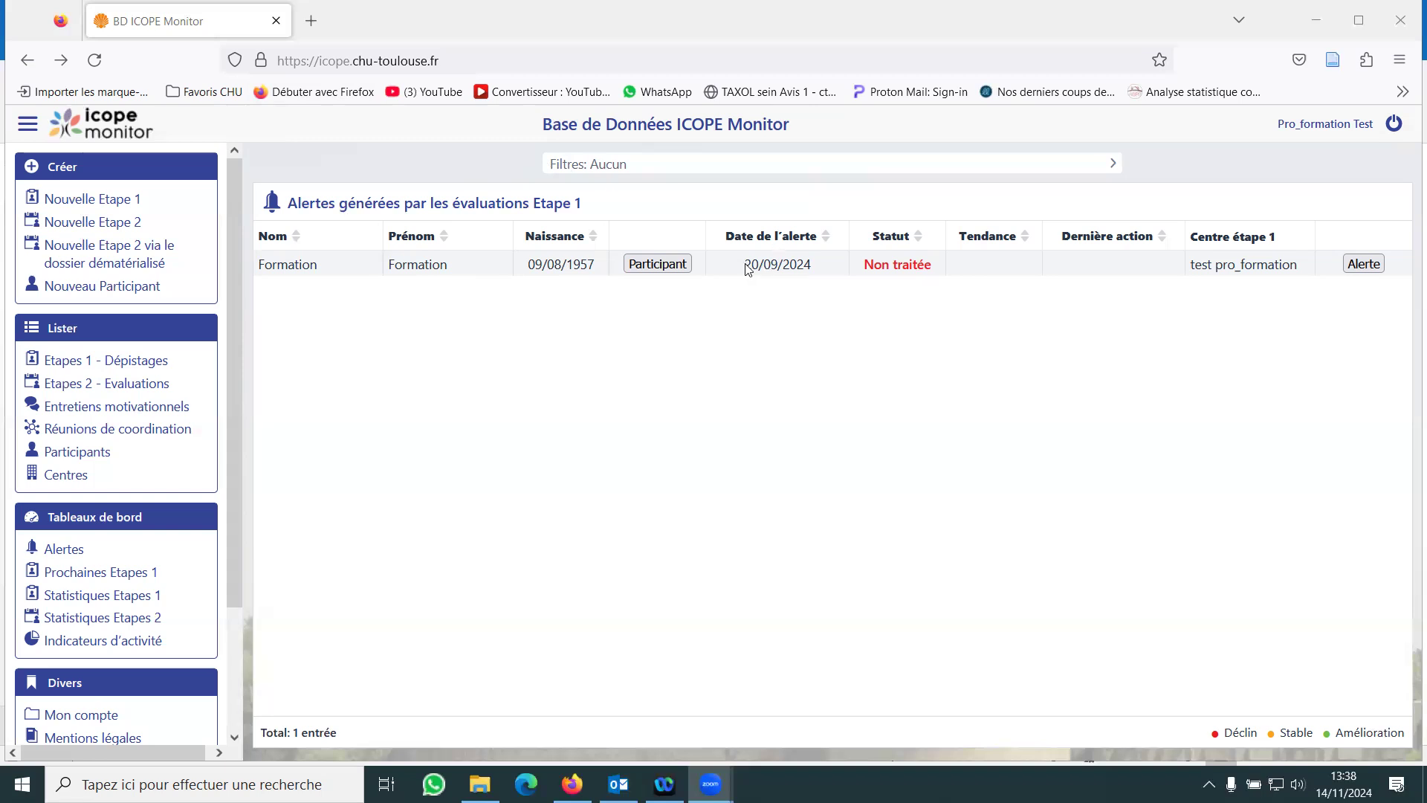
- Open the participant's record from the alert list and review the identification, contact and user account details in the Dossier
{"action": "left_click", "coordinate": [674, 268]}
{"action": "left_click", "coordinate": [674, 269]}
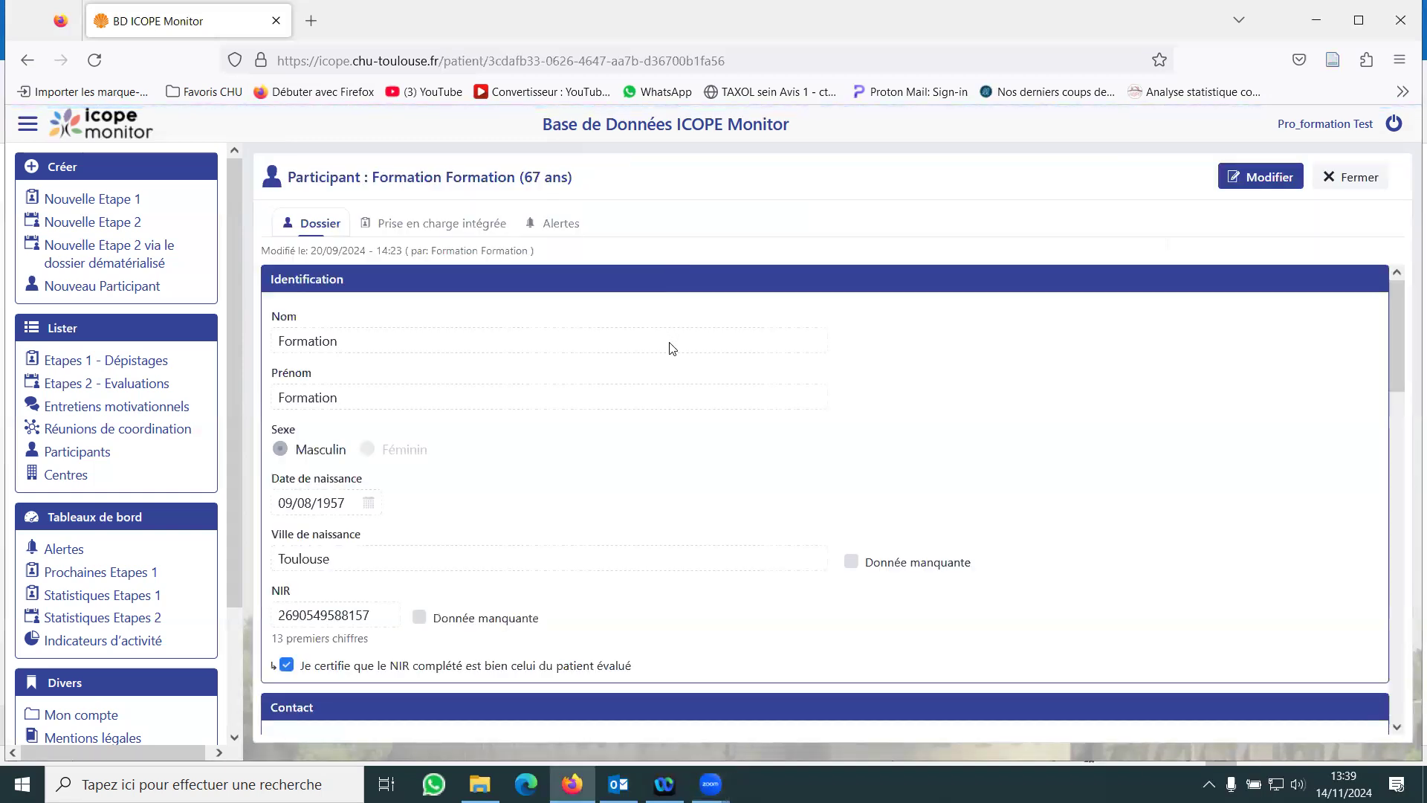
{"action": "scroll", "coordinate": [672, 350], "scroll_direction": "down", "scroll_amount": 6}
{"action": "scroll", "coordinate": [747, 491], "scroll_direction": "down", "scroll_amount": 4}
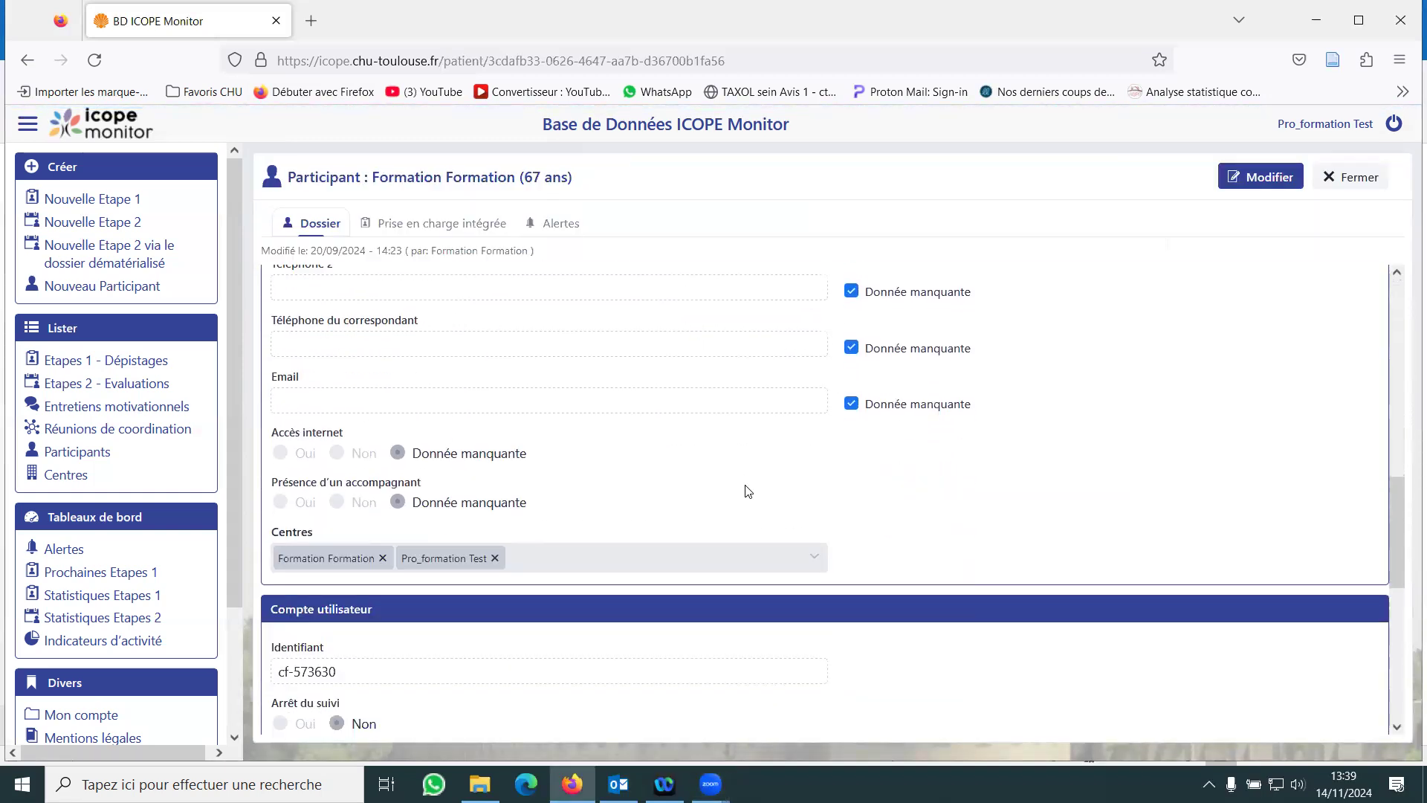
{"action": "scroll", "coordinate": [746, 491], "scroll_direction": "down", "scroll_amount": 4}
{"action": "scroll", "coordinate": [745, 489], "scroll_direction": "up", "scroll_amount": 5}
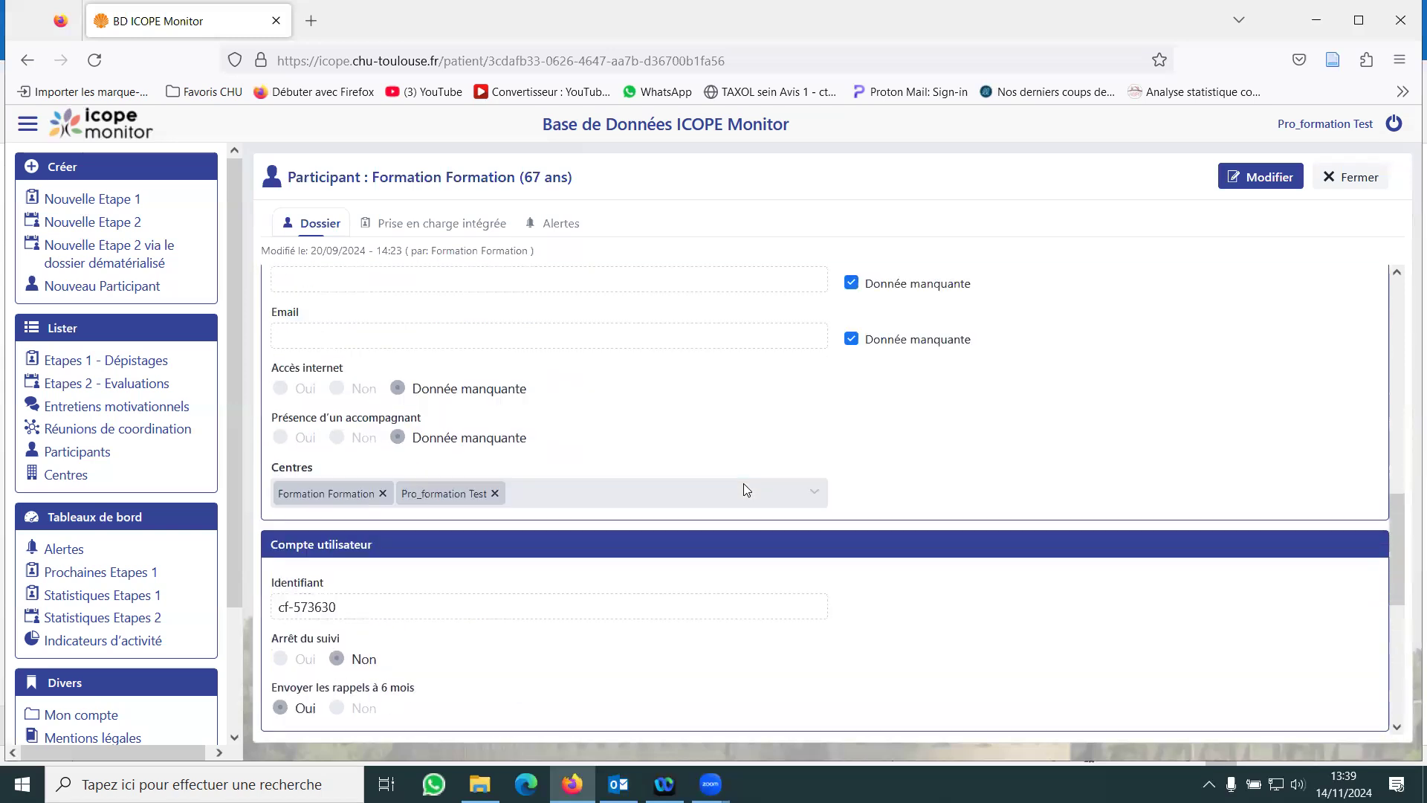
{"action": "scroll", "coordinate": [745, 489], "scroll_direction": "up", "scroll_amount": 10}
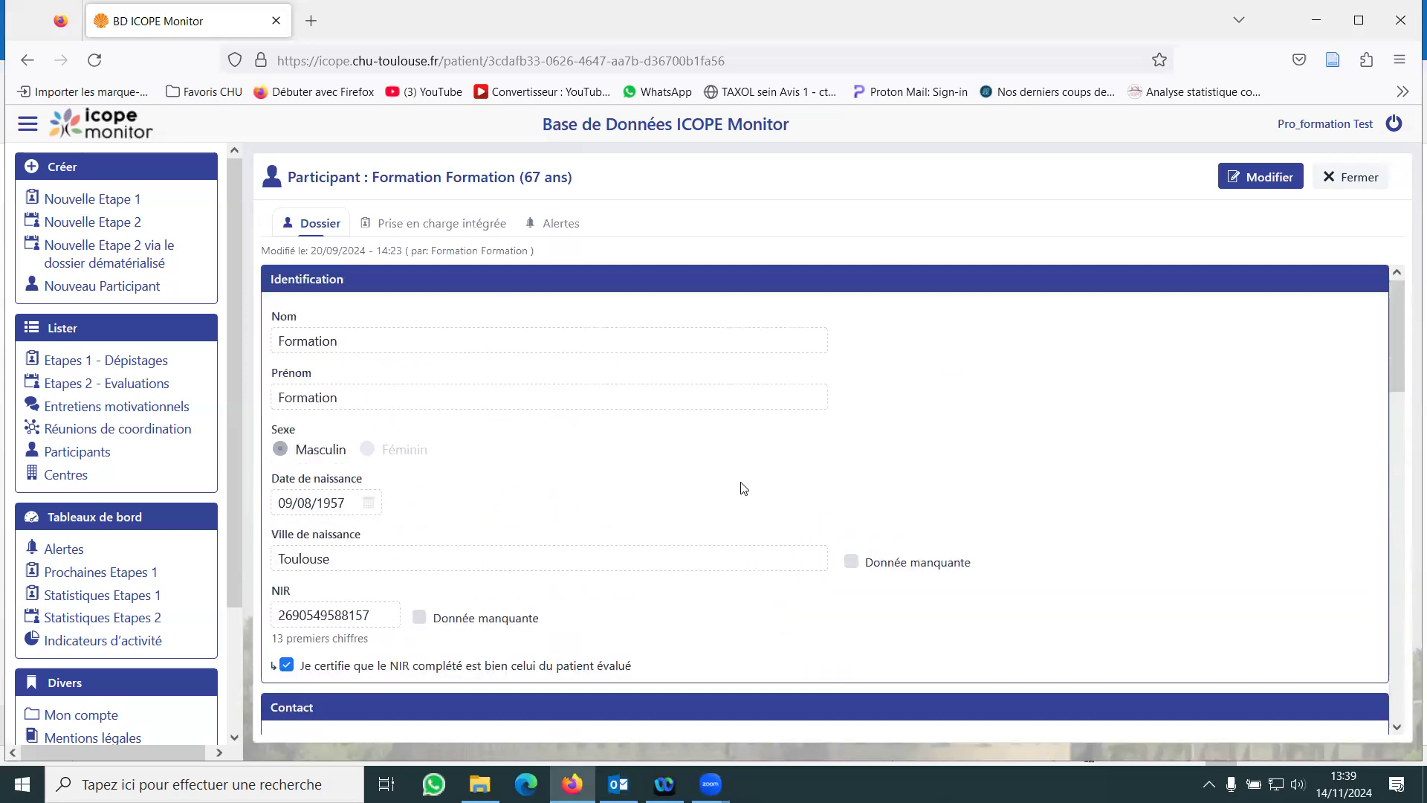
- Look over the participant's integrated care (Prise en charge intégrée) and alert lists, and close the record
{"action": "left_click", "coordinate": [450, 228]}
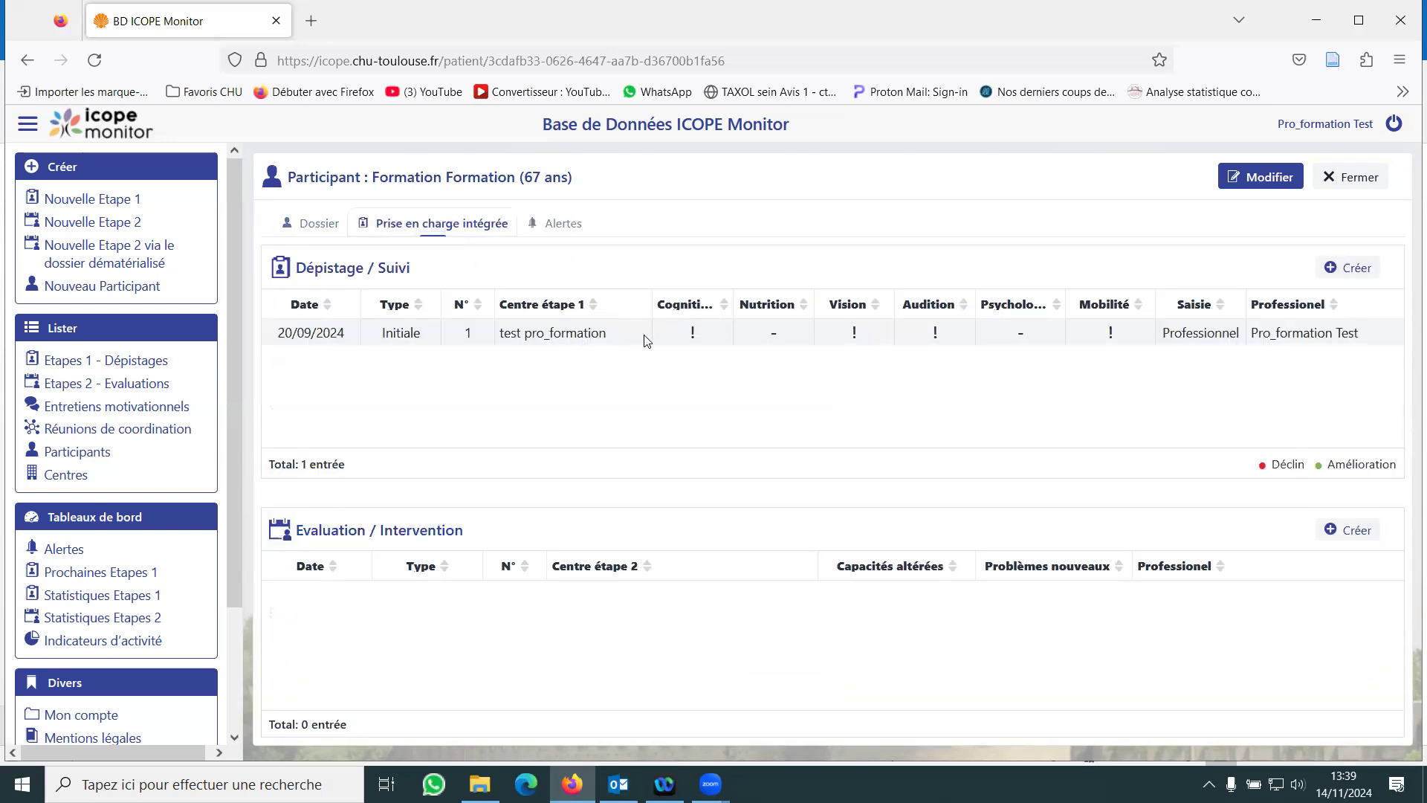
{"action": "left_click", "coordinate": [563, 224]}
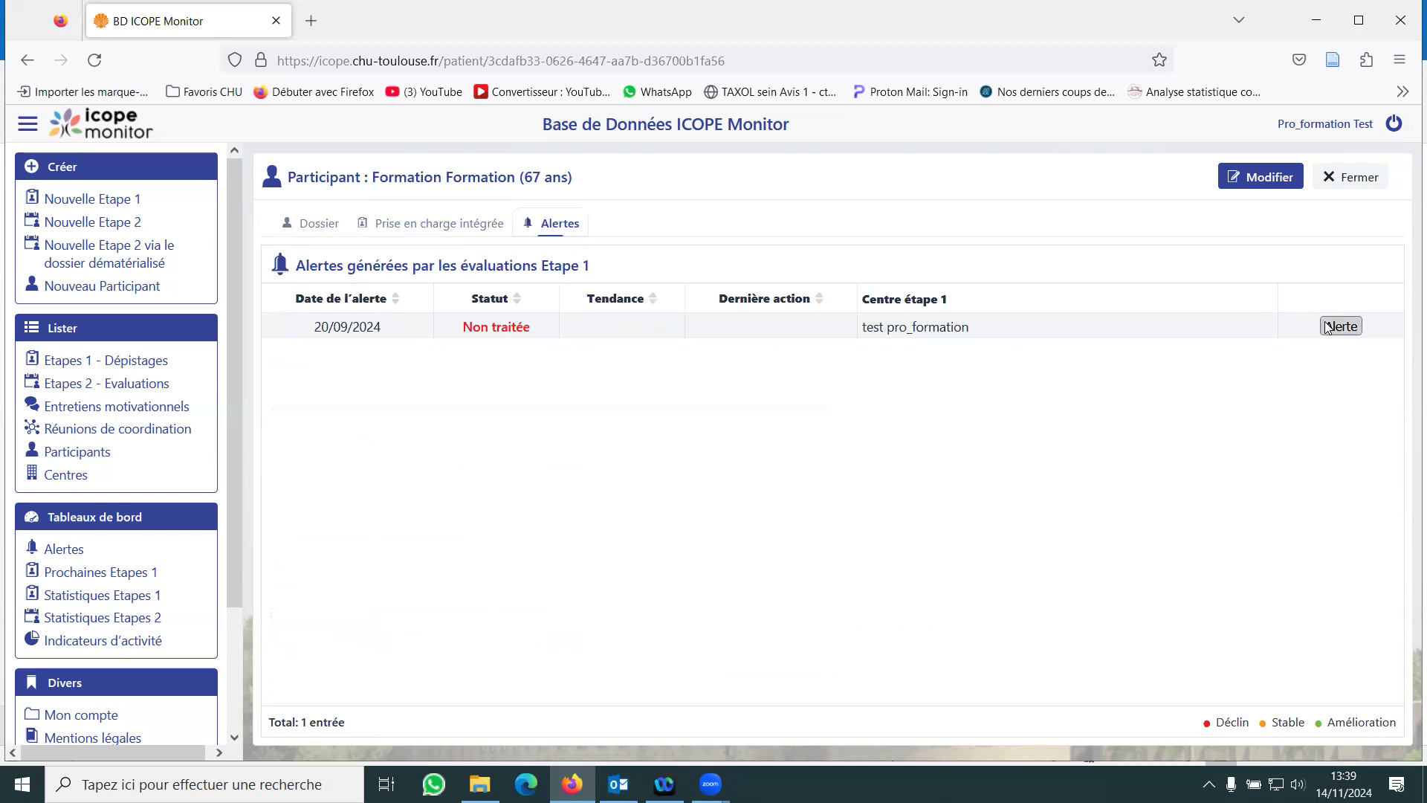
{"action": "left_click", "coordinate": [1353, 190]}
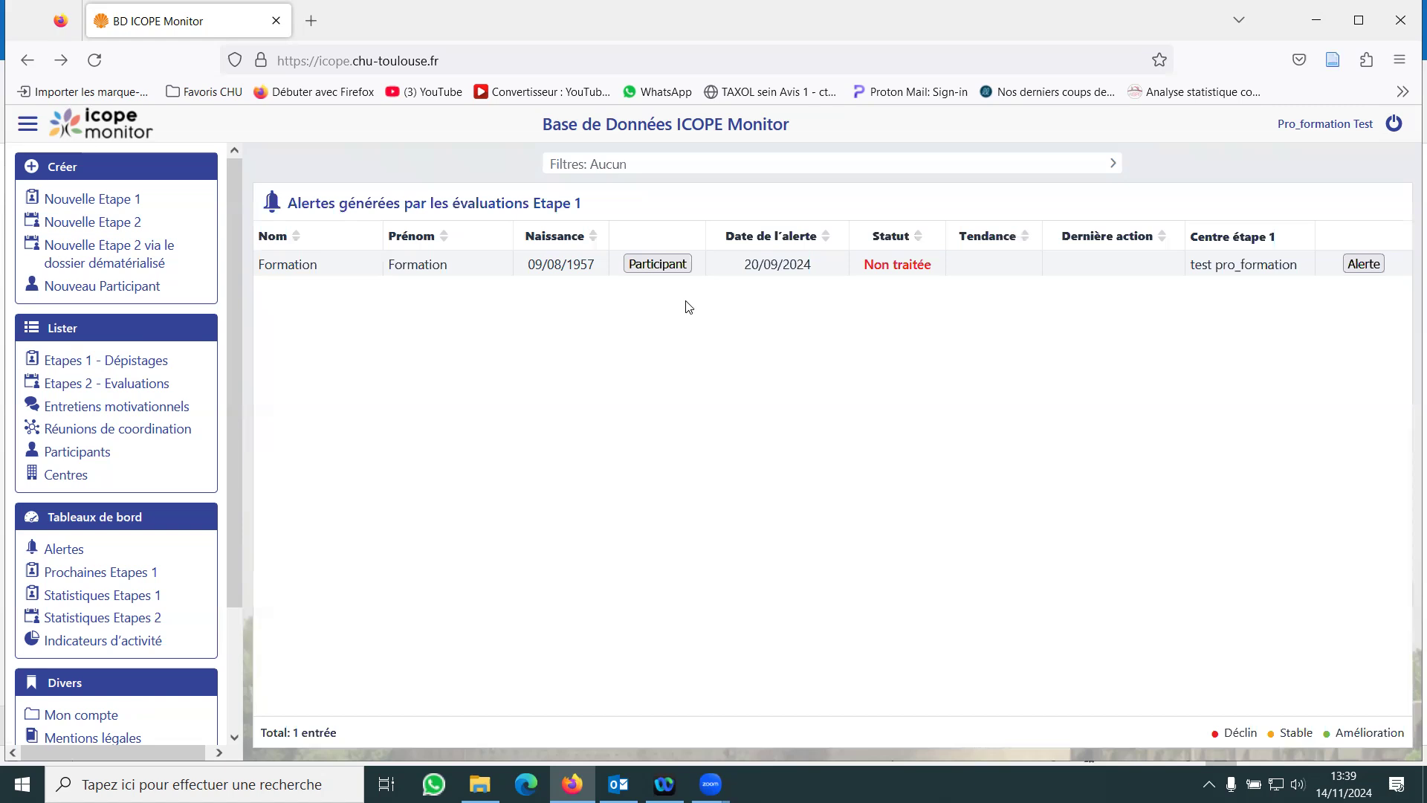
- Reopen the participant's record and open the initial Etape 1 screening dated 20/09/2024 from the integrated care list
{"action": "left_click", "coordinate": [674, 265]}
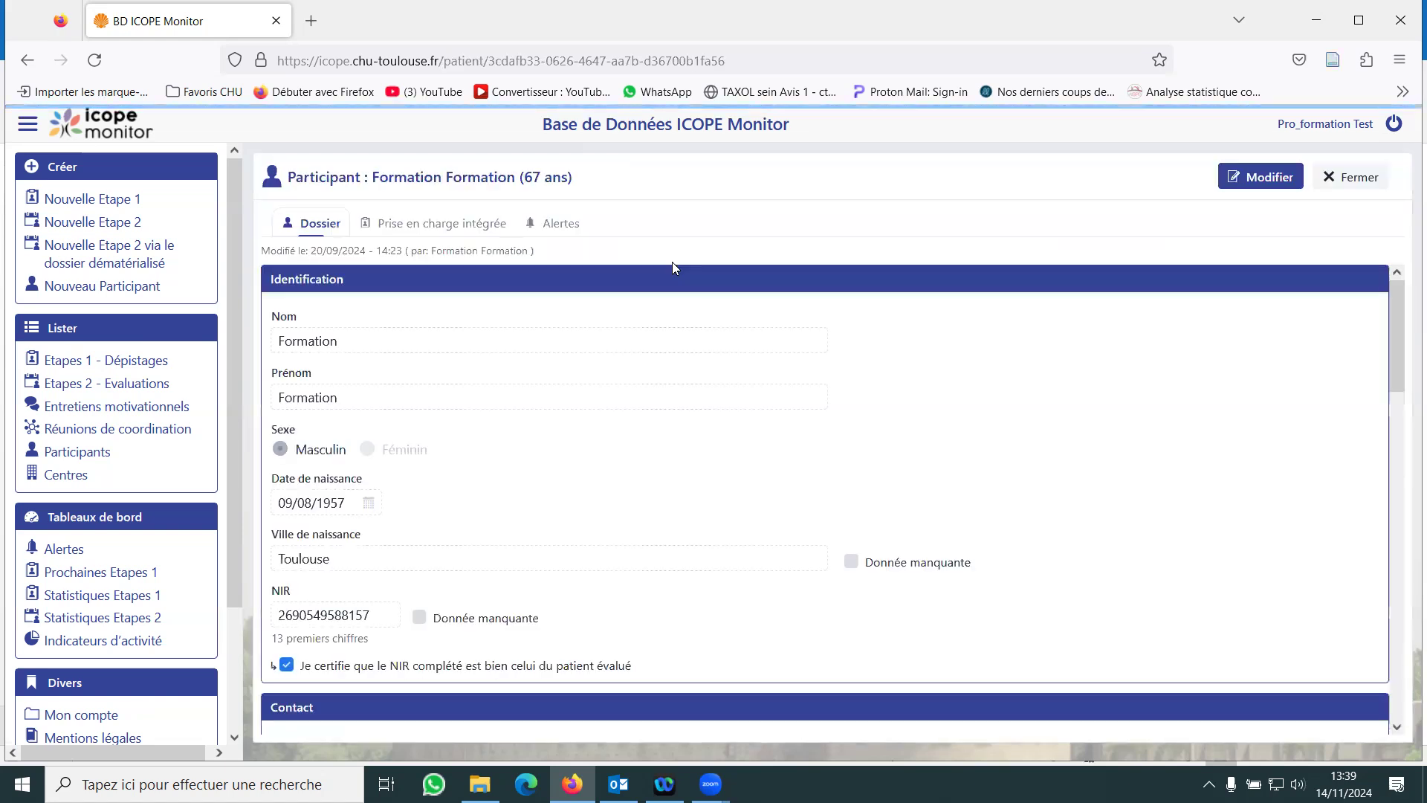
{"action": "left_click", "coordinate": [465, 230]}
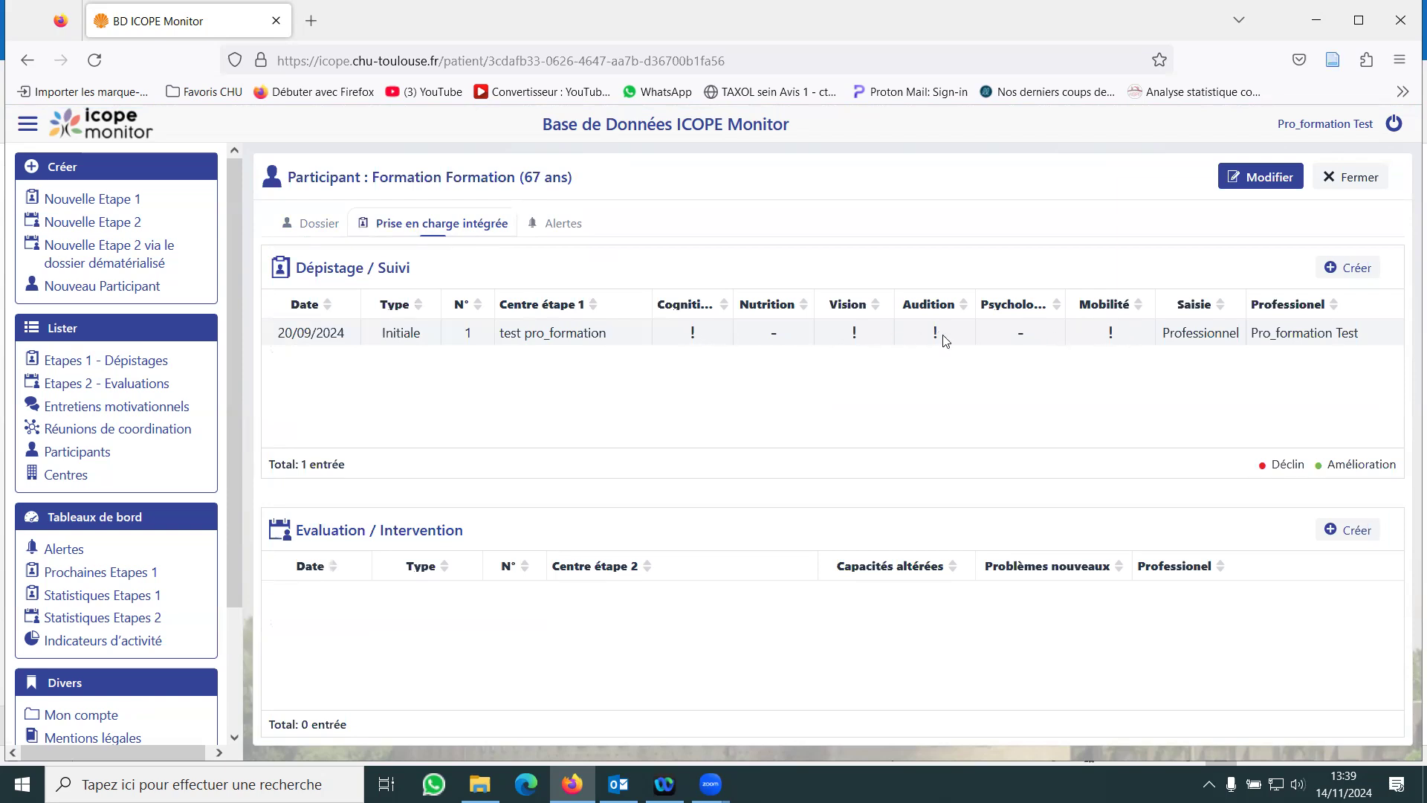
{"action": "left_click", "coordinate": [736, 342]}
- Review the Etape 1 questionnaire's answers on cognition, nutrition, vision, hearing, psychology and mobility, and close it
{"action": "scroll", "coordinate": [736, 342], "scroll_direction": "down", "scroll_amount": 3}
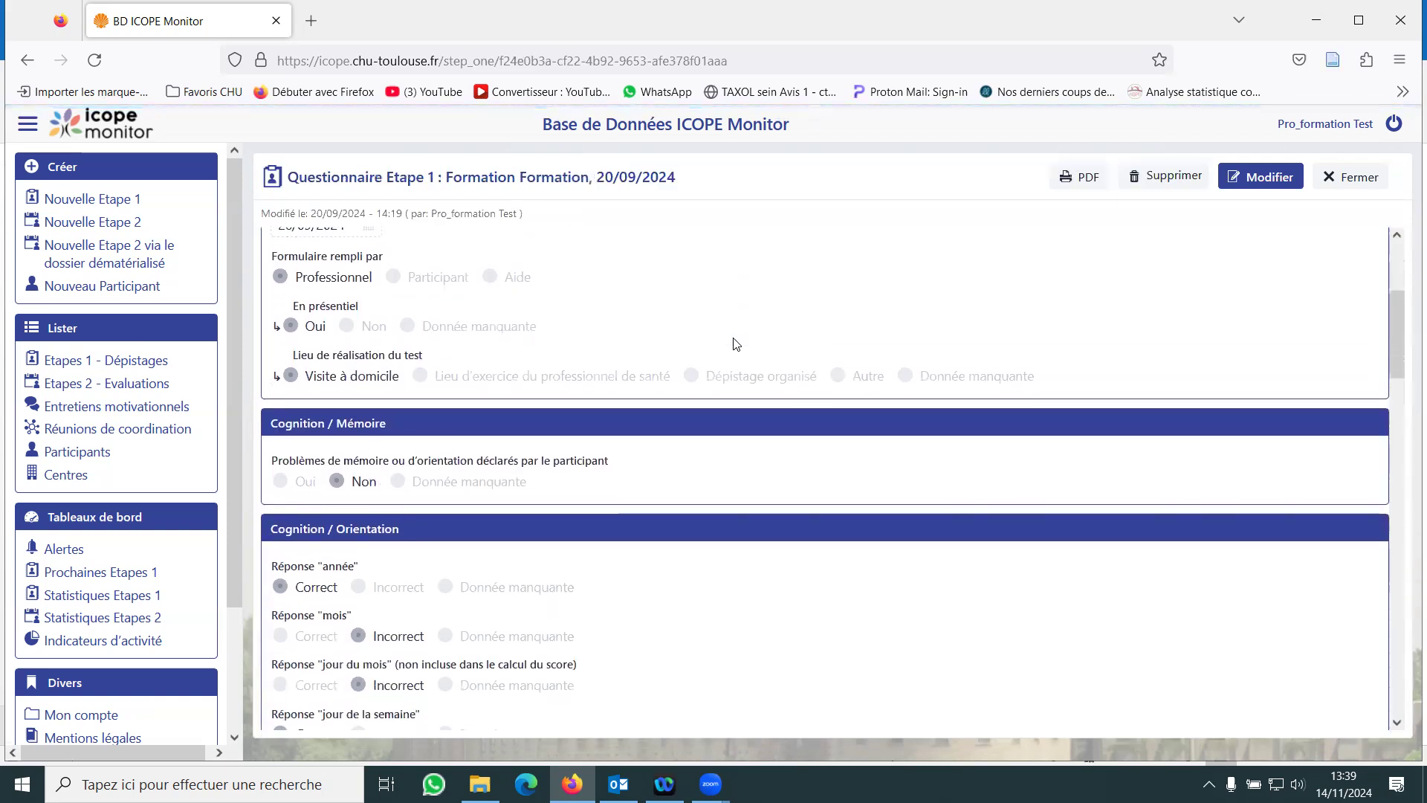
{"action": "scroll", "coordinate": [735, 343], "scroll_direction": "down", "scroll_amount": 3}
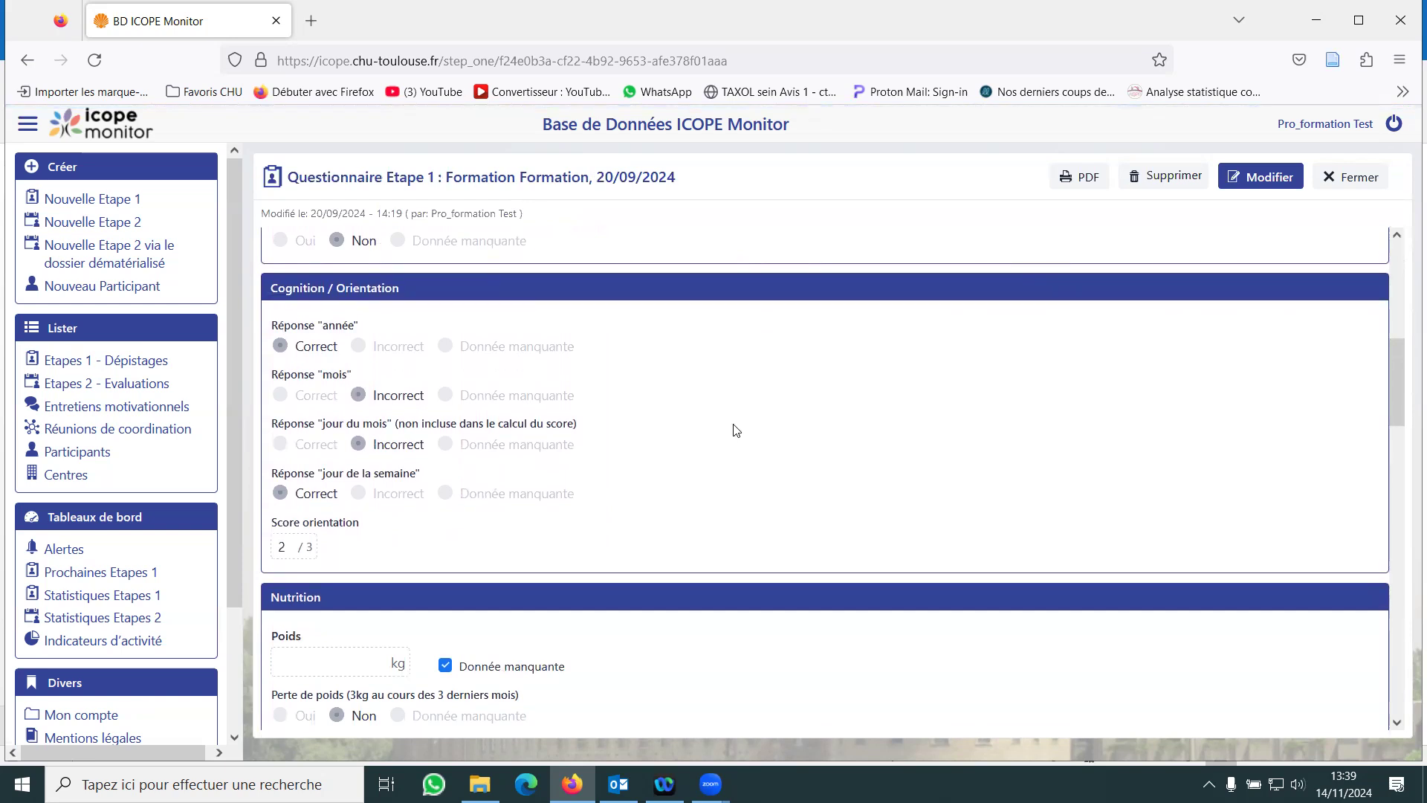
{"action": "scroll", "coordinate": [736, 430], "scroll_direction": "down", "scroll_amount": 3}
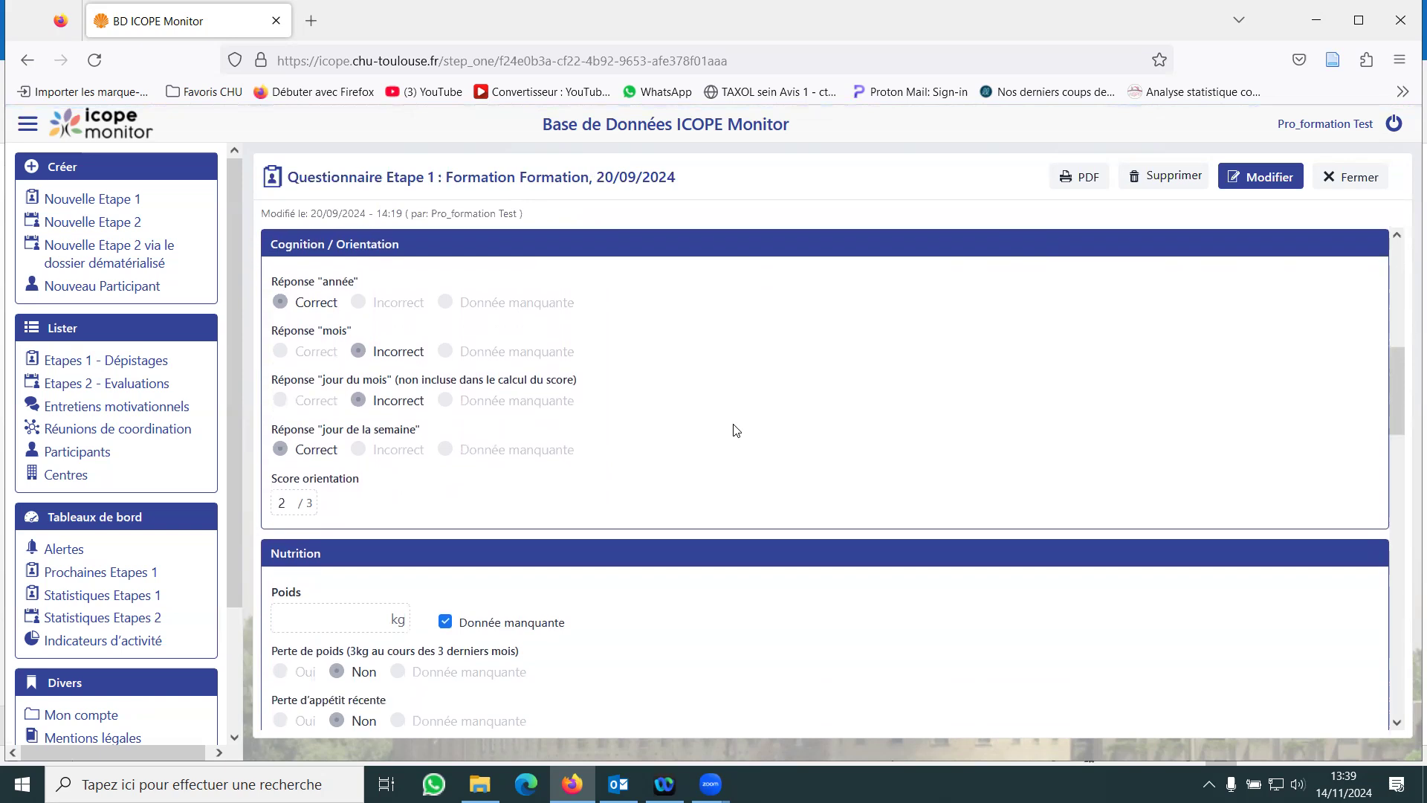
{"action": "scroll", "coordinate": [735, 430], "scroll_direction": "down", "scroll_amount": 4}
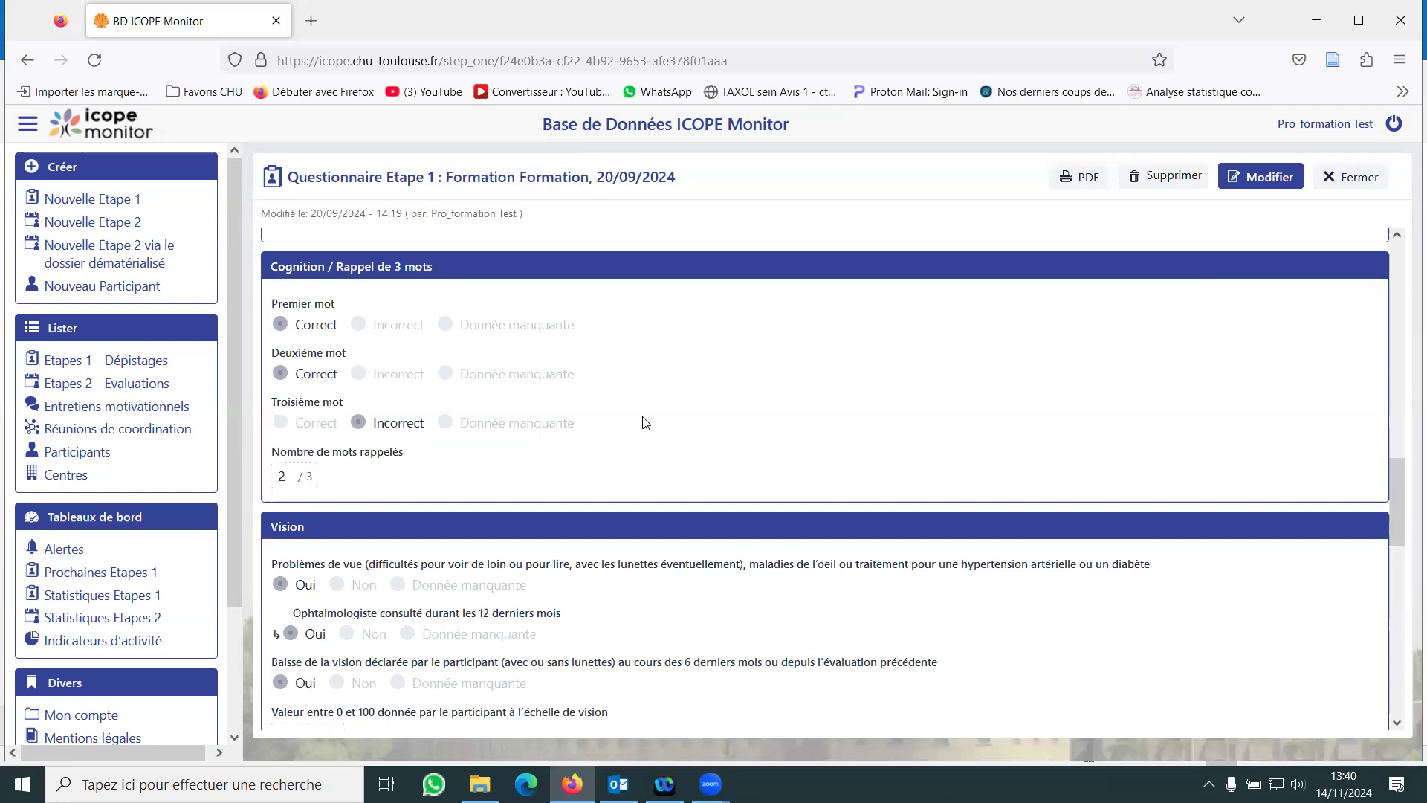
{"action": "scroll", "coordinate": [645, 423], "scroll_direction": "down", "scroll_amount": 2}
{"action": "scroll", "coordinate": [645, 423], "scroll_direction": "down", "scroll_amount": 2}
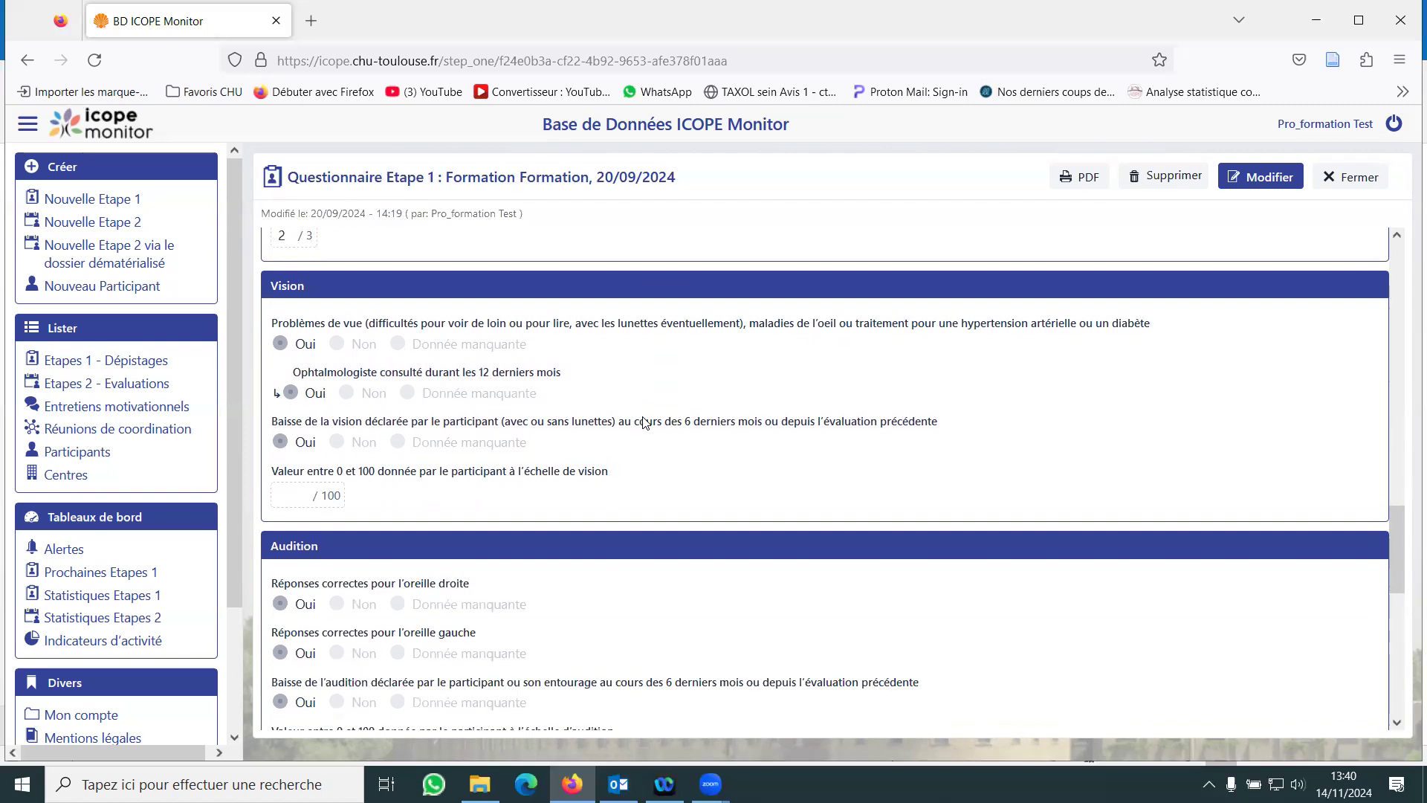
{"action": "scroll", "coordinate": [644, 422], "scroll_direction": "down", "scroll_amount": 2}
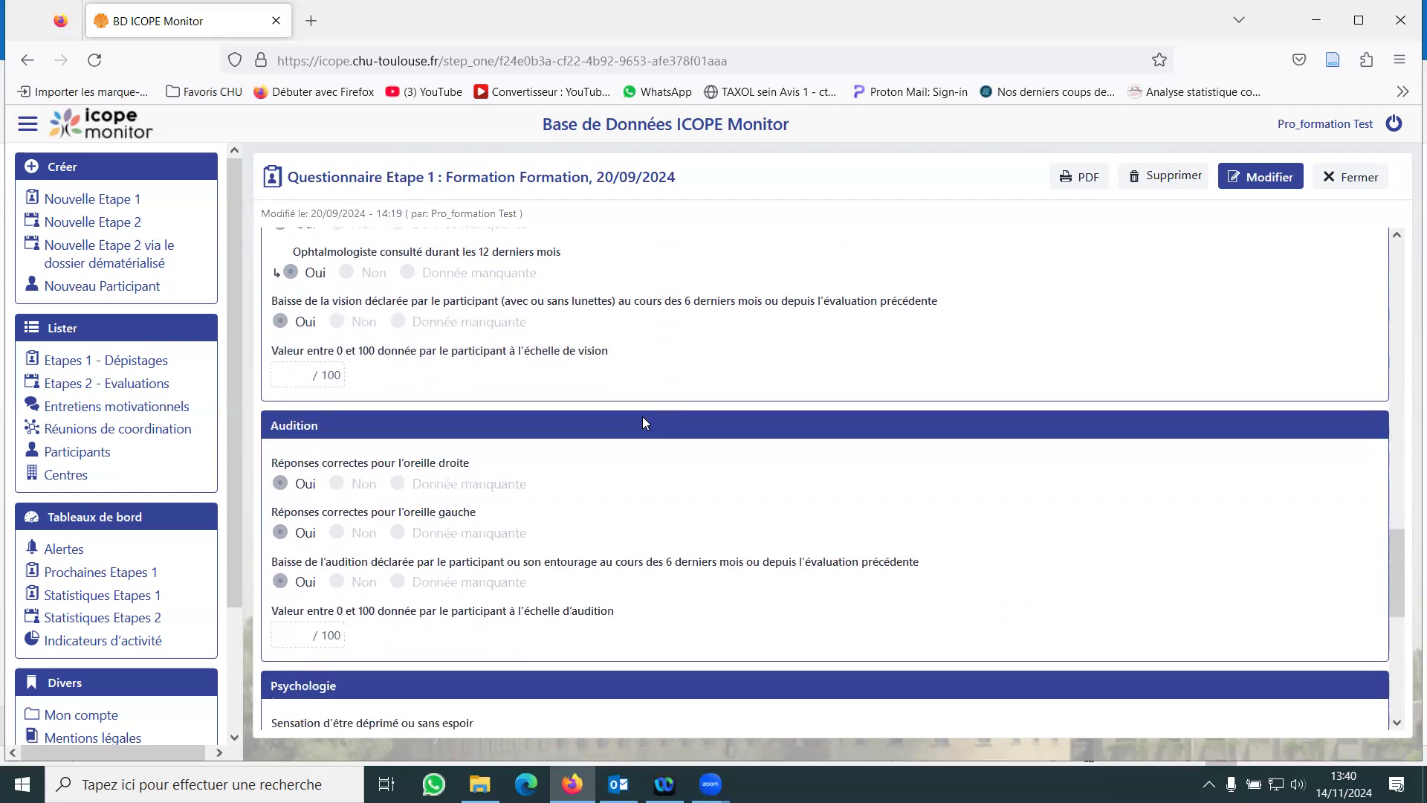
{"action": "scroll", "coordinate": [644, 422], "scroll_direction": "down", "scroll_amount": 2}
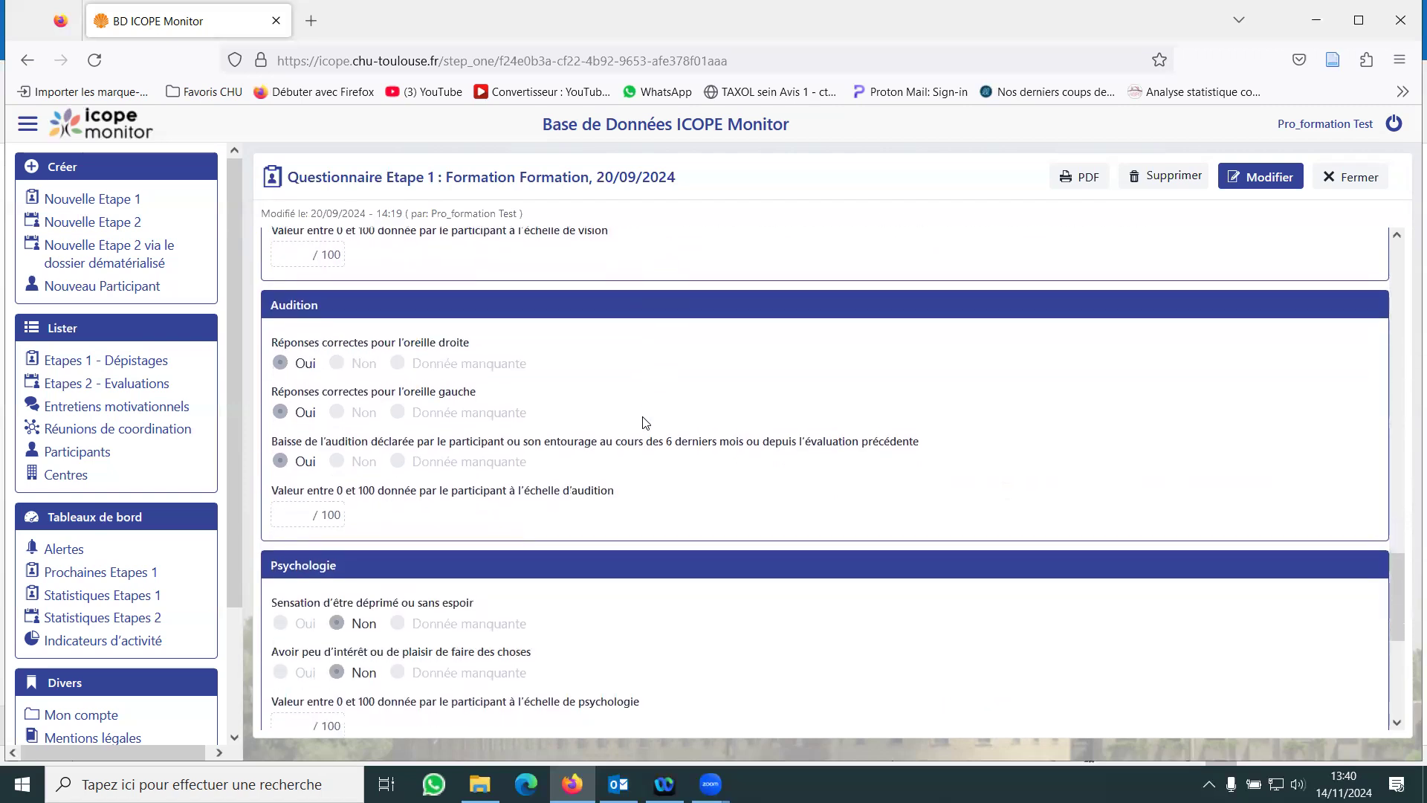
{"action": "scroll", "coordinate": [645, 422], "scroll_direction": "down", "scroll_amount": 2}
{"action": "scroll", "coordinate": [645, 422], "scroll_direction": "down", "scroll_amount": 4}
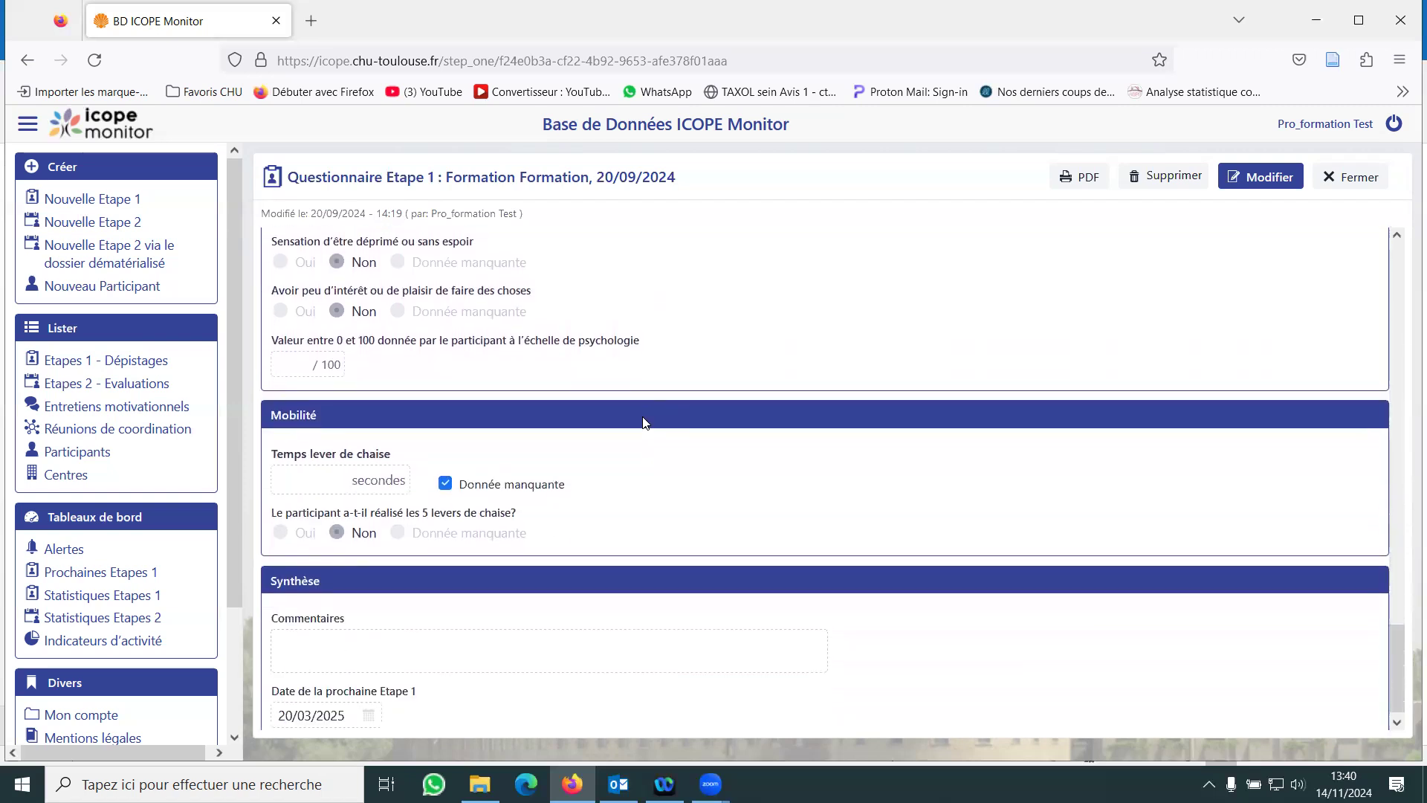
{"action": "scroll", "coordinate": [645, 422], "scroll_direction": "up", "scroll_amount": 8}
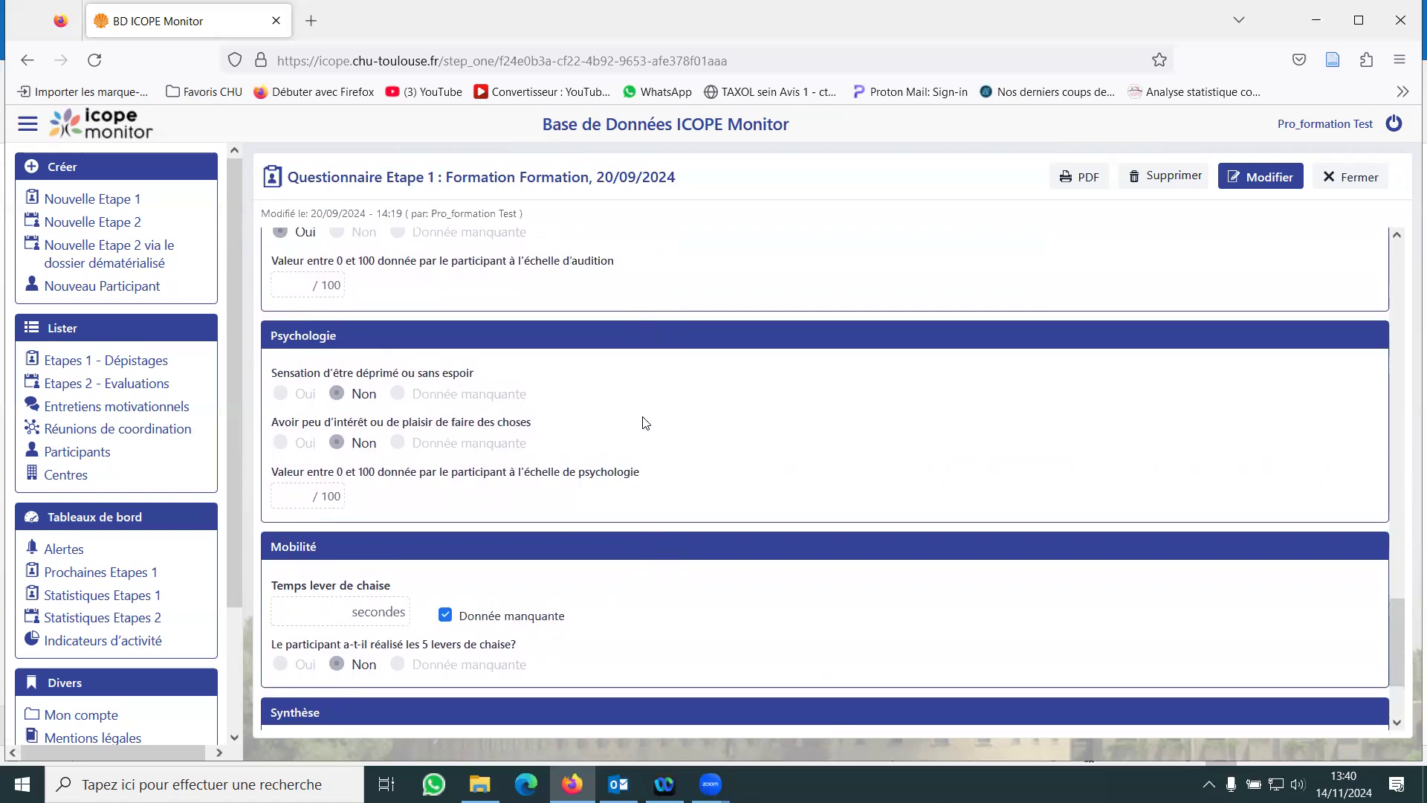
{"action": "scroll", "coordinate": [645, 423], "scroll_direction": "up", "scroll_amount": 10}
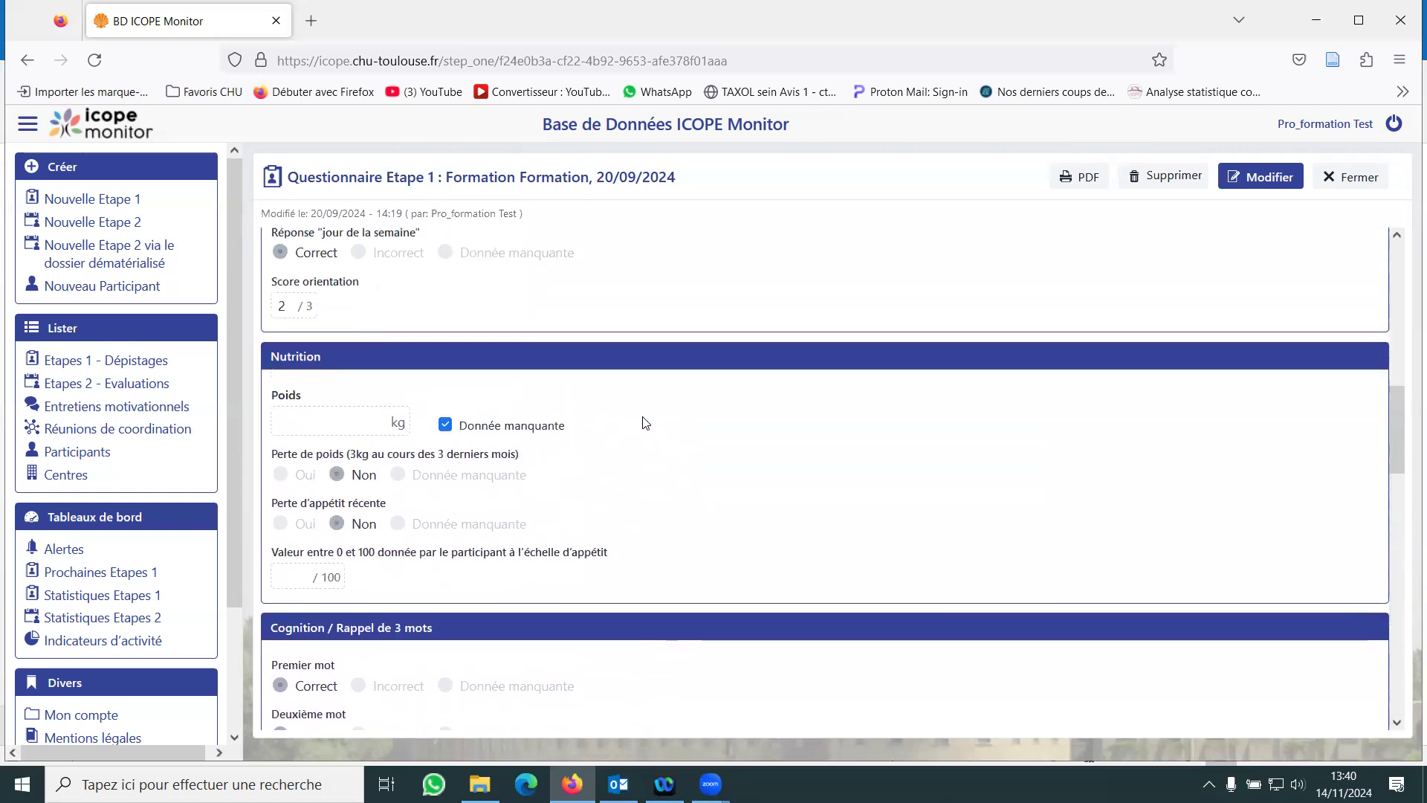
{"action": "scroll", "coordinate": [645, 422], "scroll_direction": "up", "scroll_amount": 5}
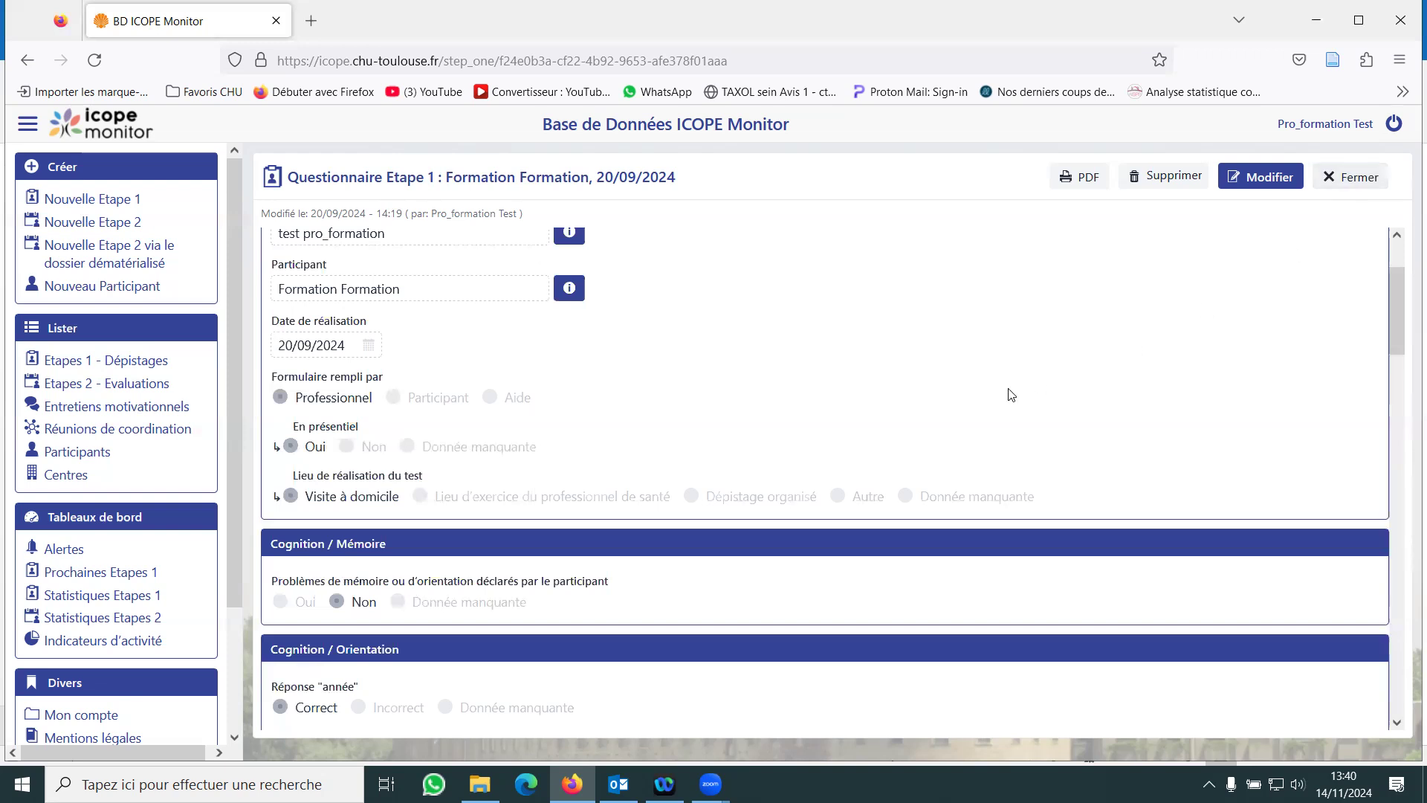
{"action": "scroll", "coordinate": [1010, 394], "scroll_direction": "down", "scroll_amount": 3}
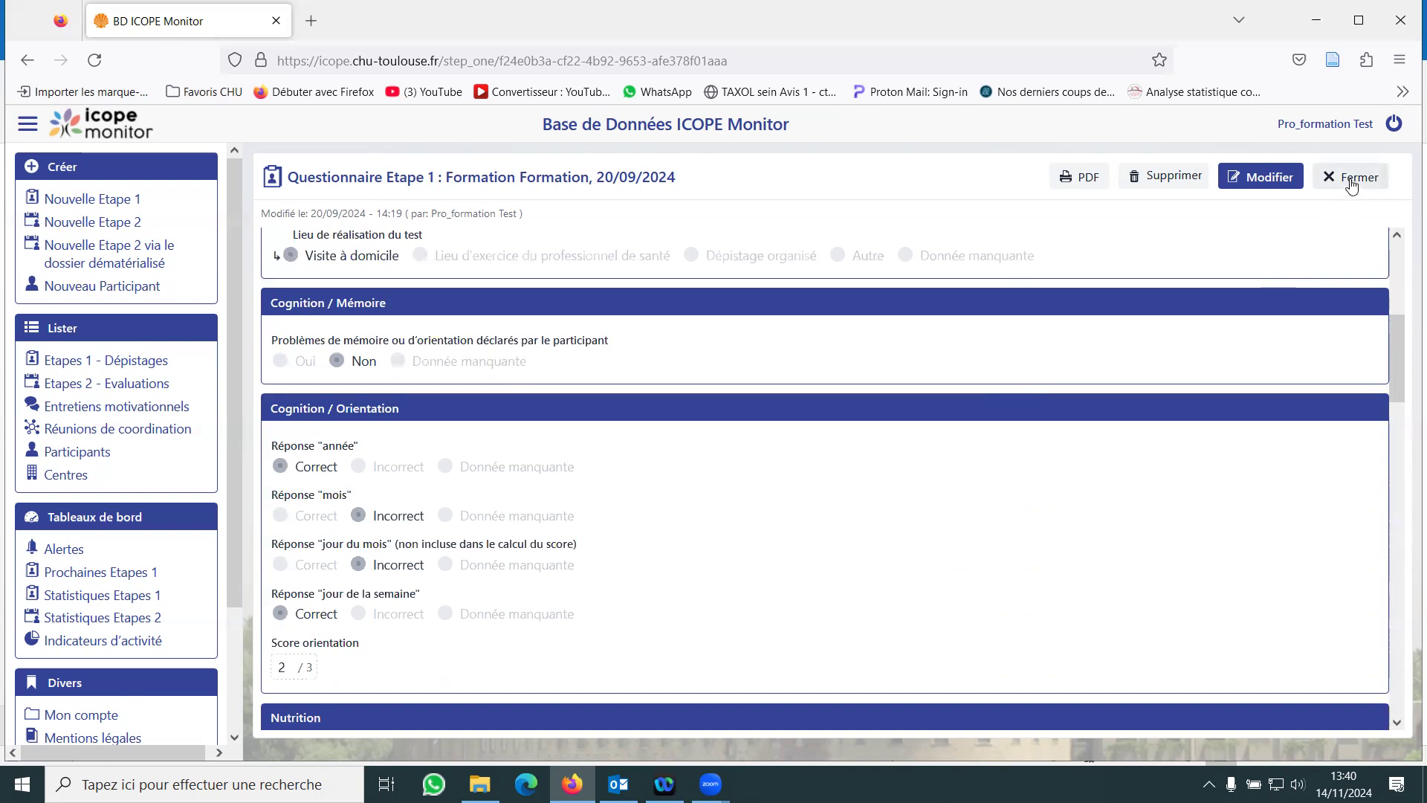
{"action": "left_click", "coordinate": [1351, 186]}
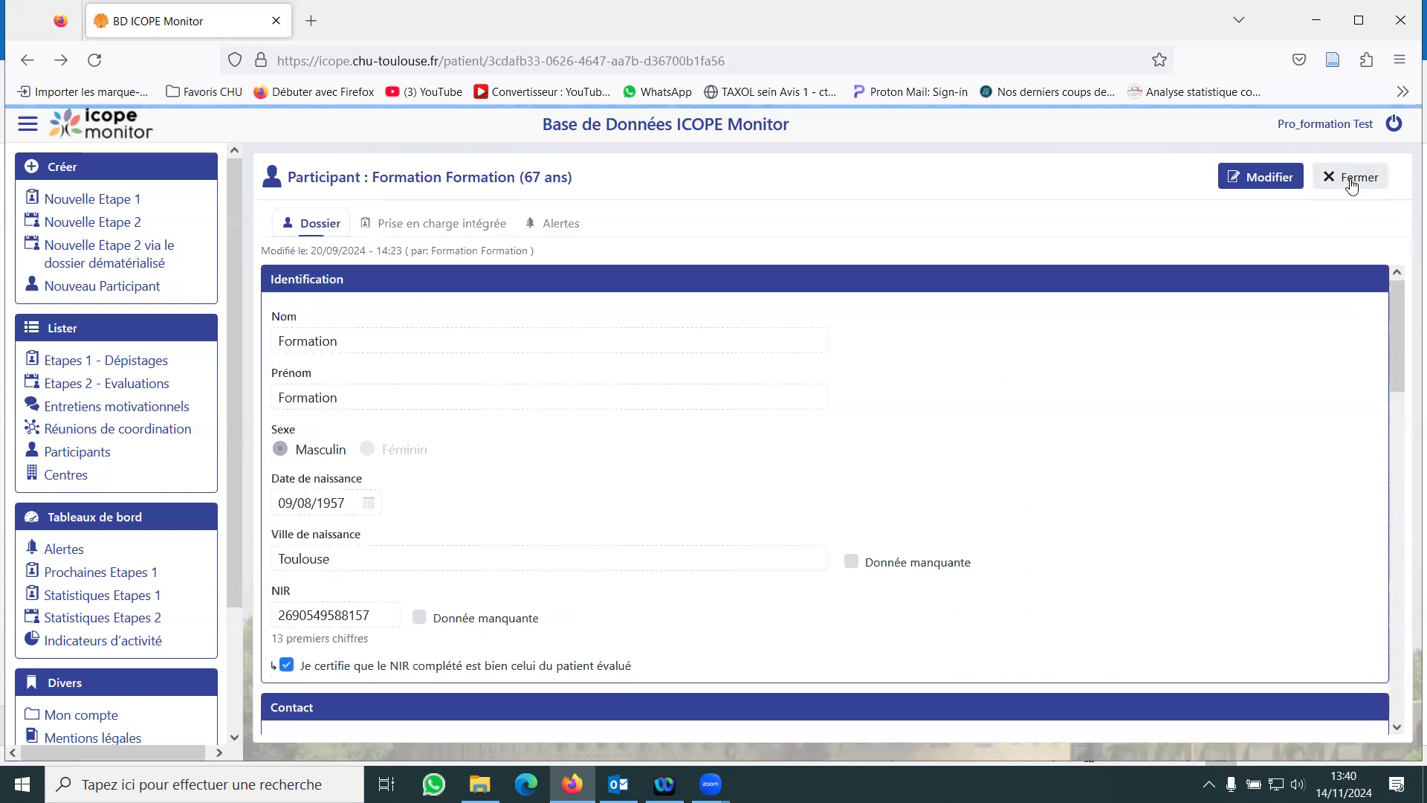
- Open the participant's 20/09/2024 alert and start a new treatment entry for it
{"action": "left_click", "coordinate": [566, 226]}
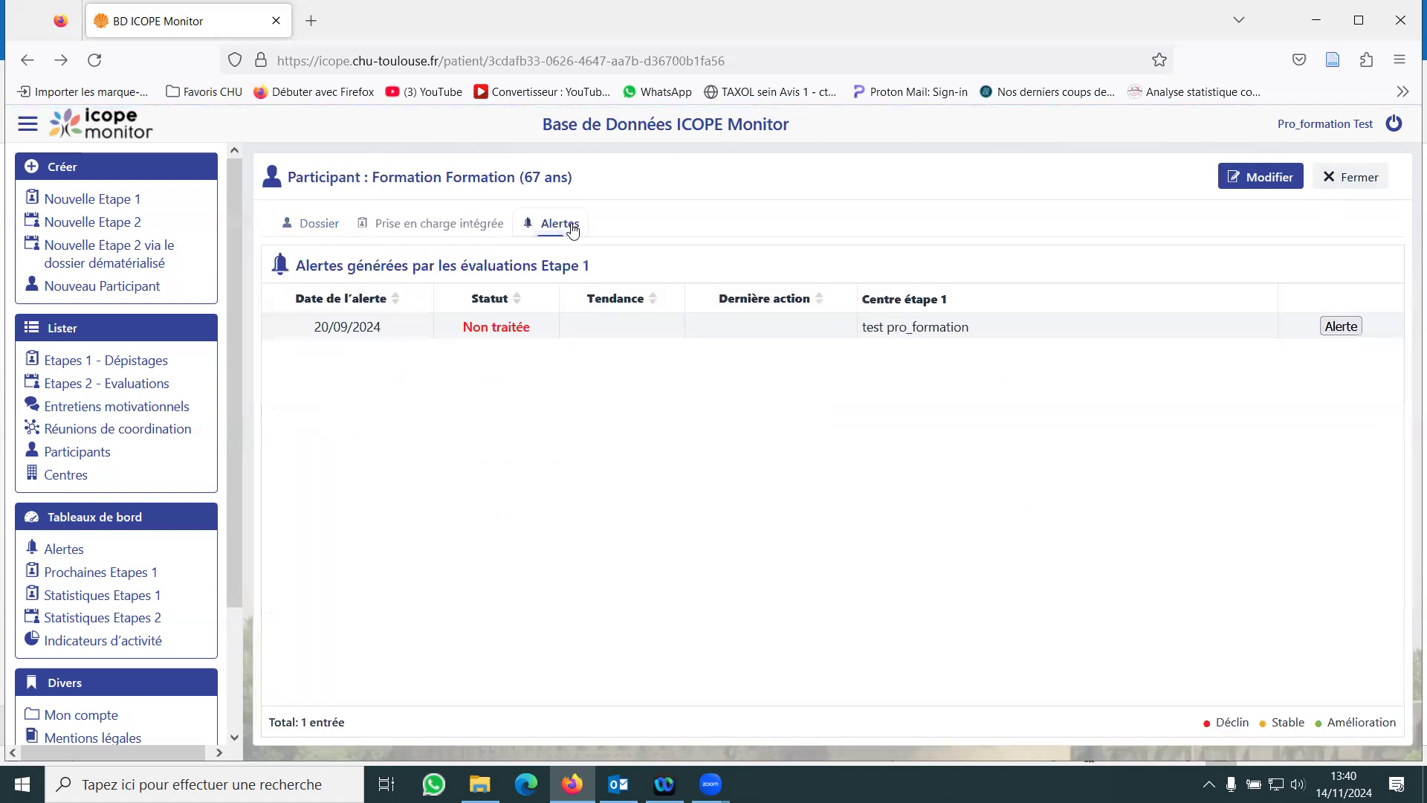
{"action": "left_click", "coordinate": [1335, 327]}
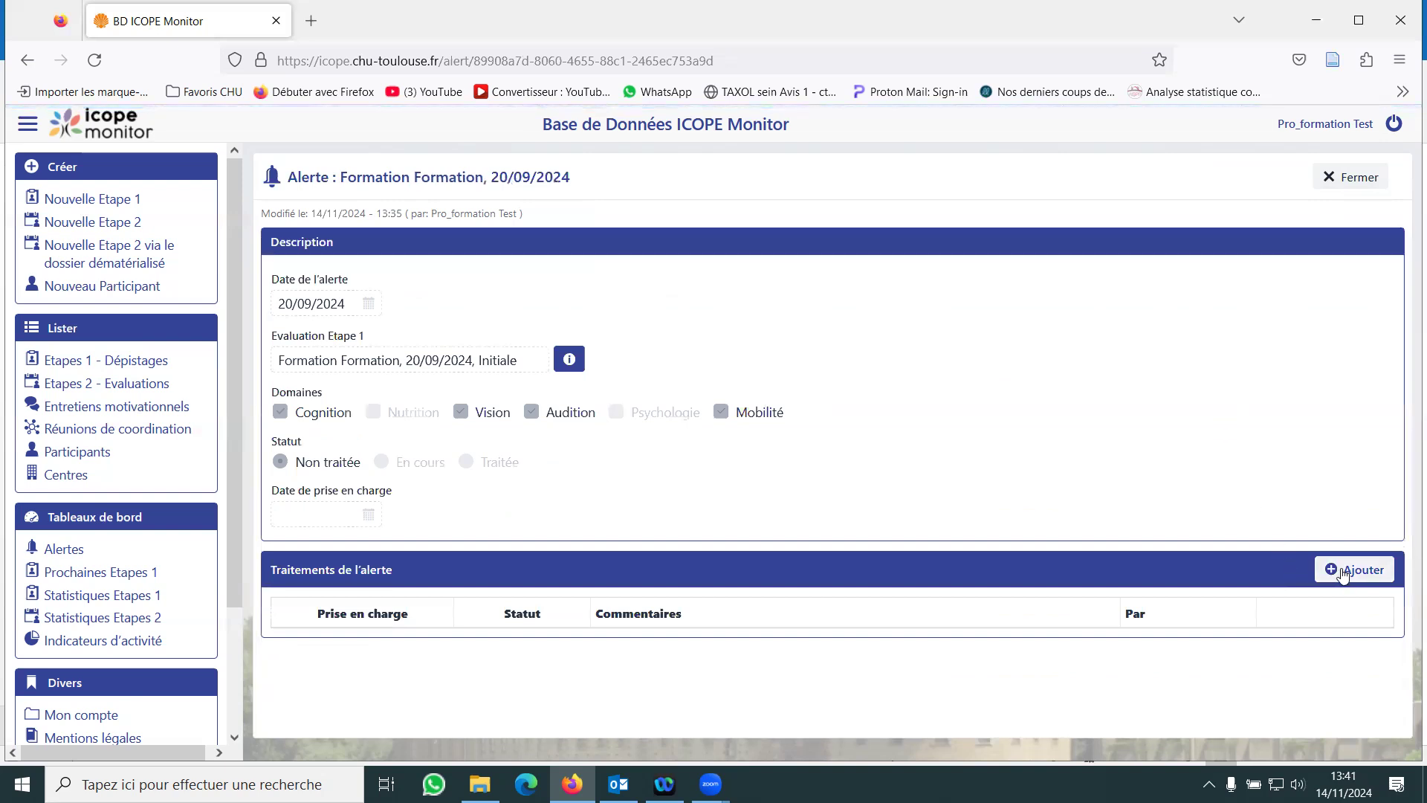
{"action": "left_click", "coordinate": [1343, 572]}
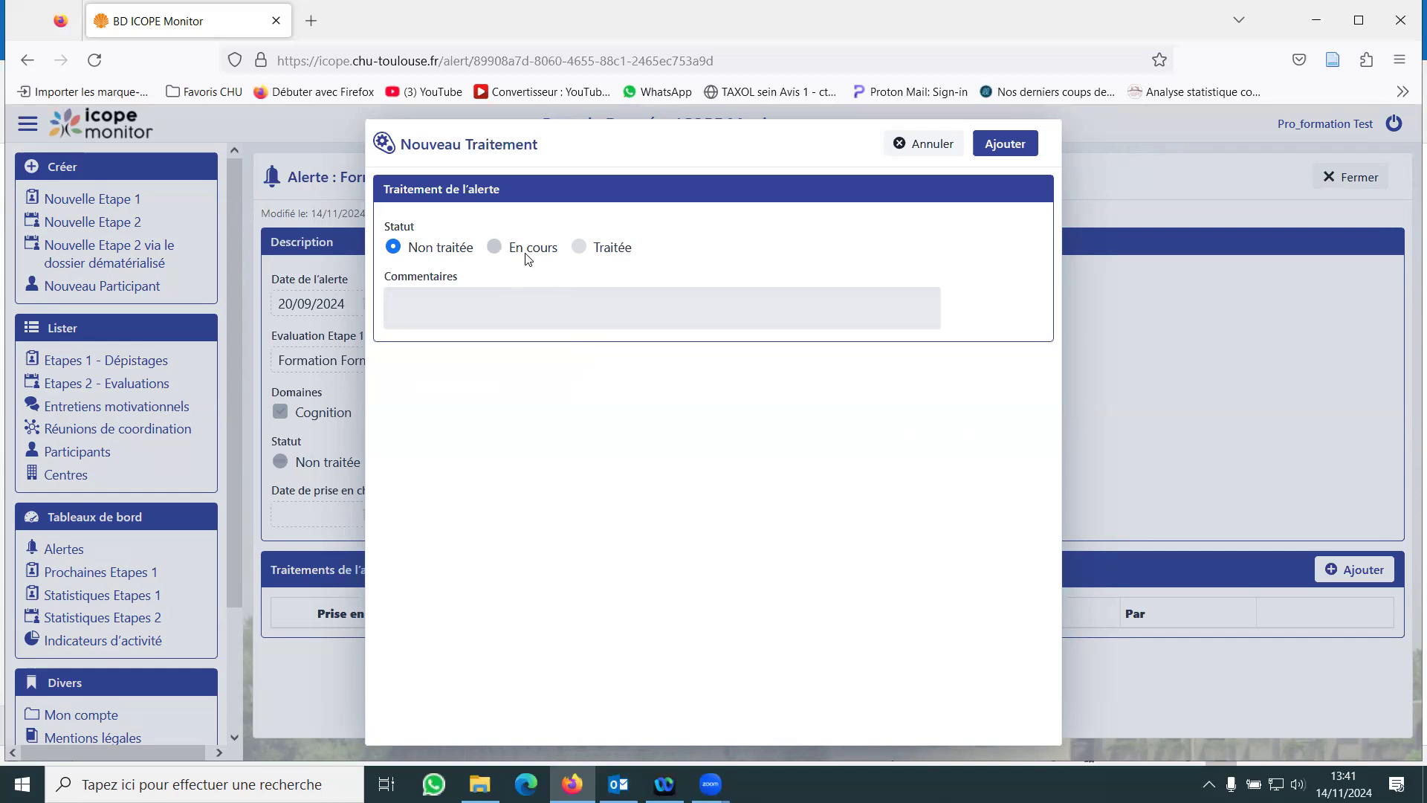
- Set the treatment status to Traitée and the orientation method to deciding remotely from Etape 1
{"action": "left_click", "coordinate": [606, 252]}
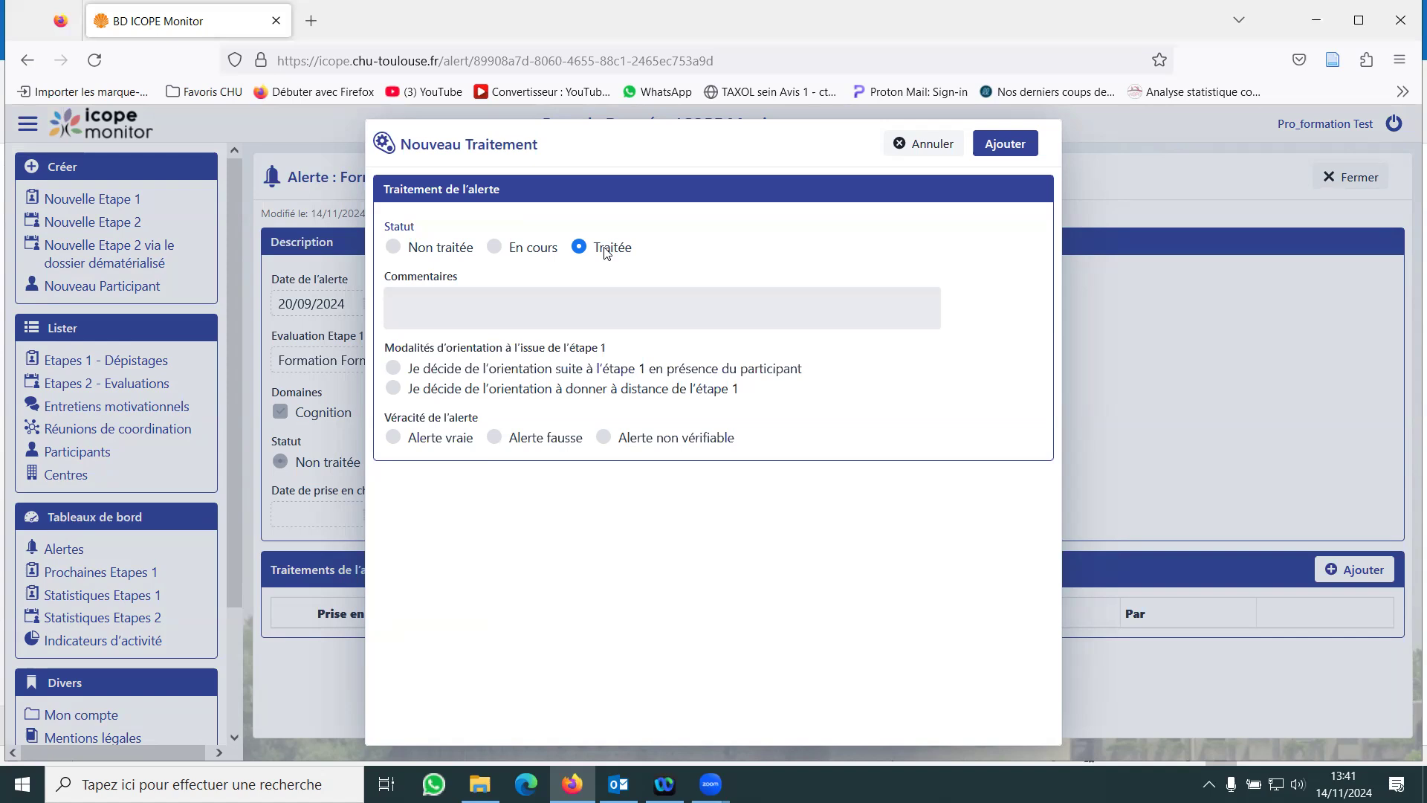
{"action": "left_click", "coordinate": [602, 295]}
{"action": "left_click", "coordinate": [394, 389]}
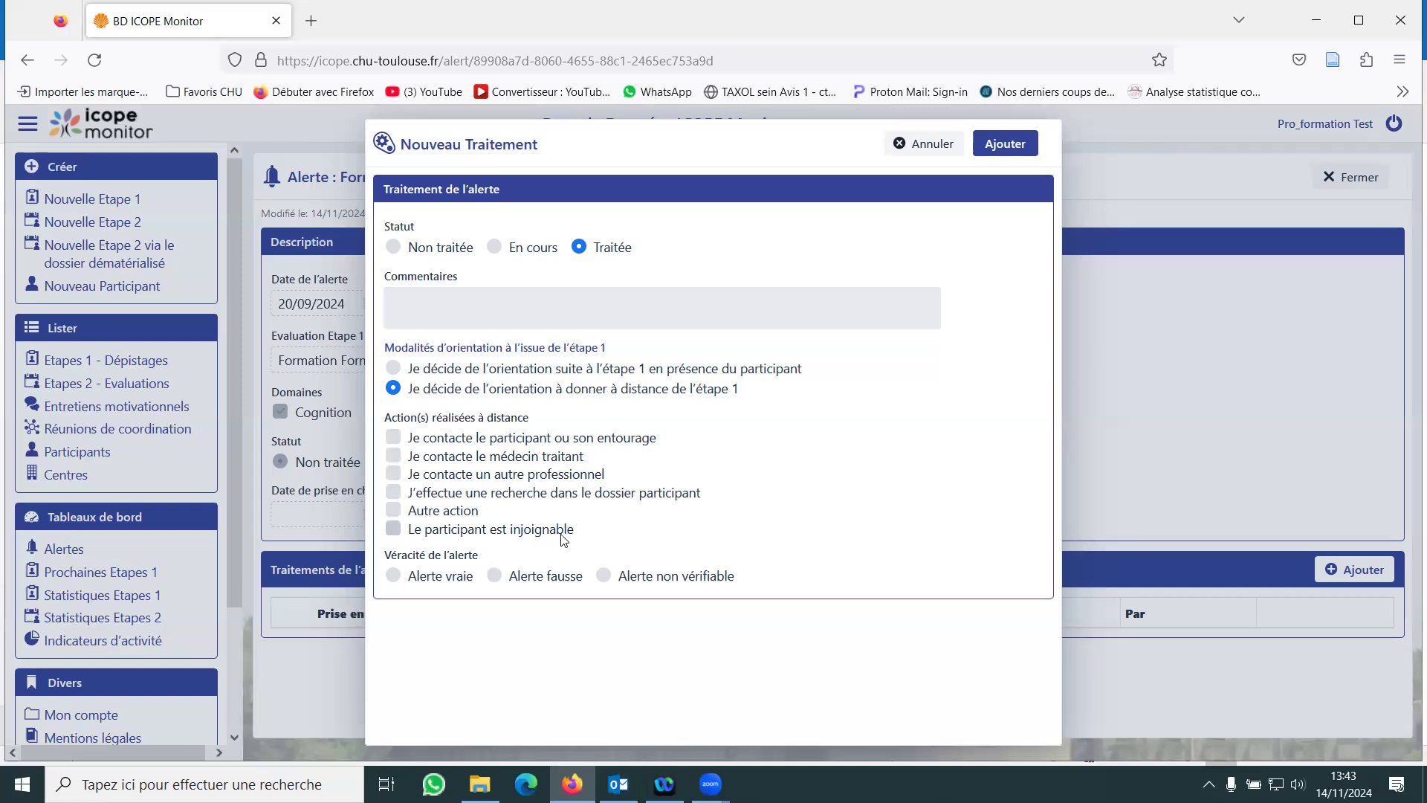
- Try the remote actions for searching the participant's file, contacting another professional and contacting the attending doctor, and clear all three
{"action": "left_click", "coordinate": [556, 493]}
{"action": "left_click", "coordinate": [559, 473]}
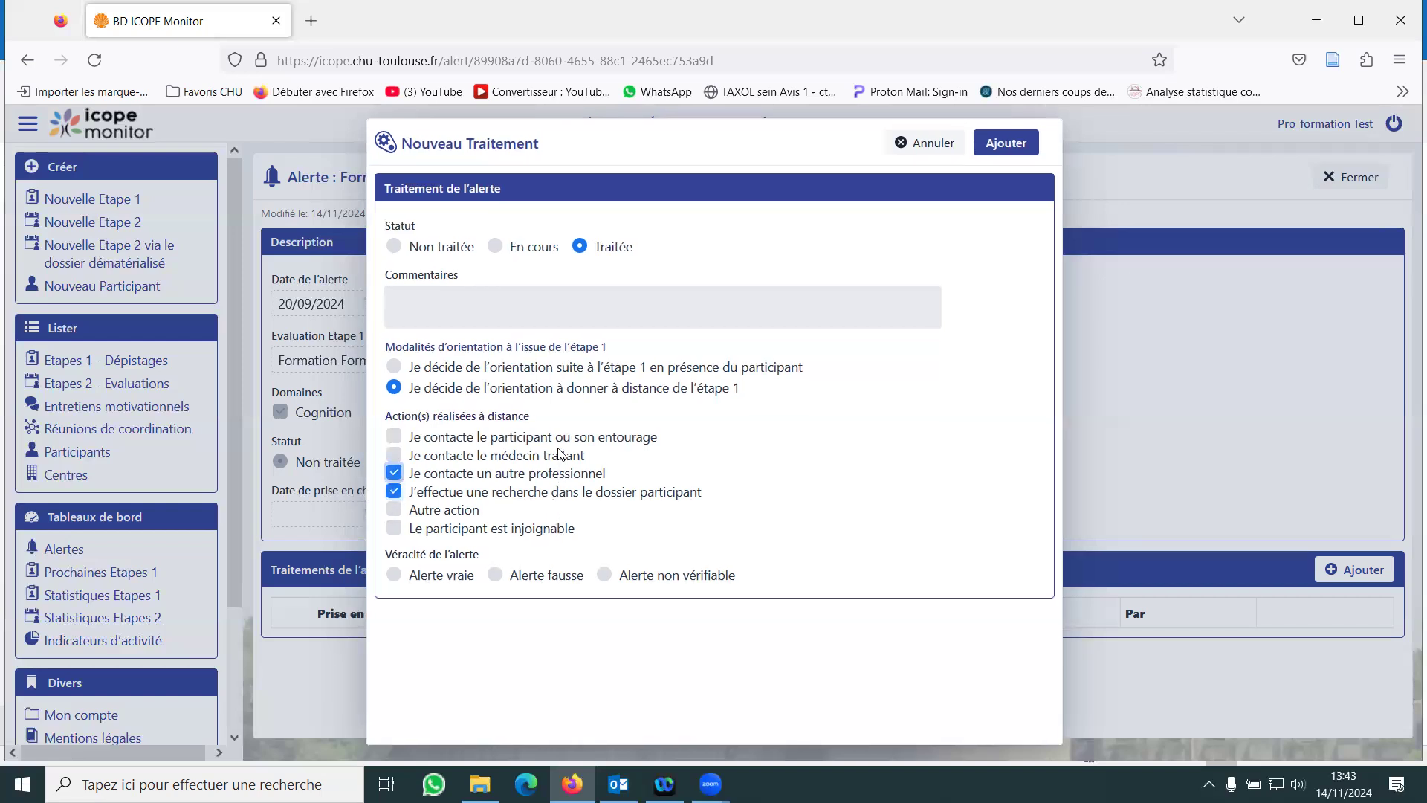
{"action": "left_click", "coordinate": [562, 454]}
{"action": "left_click", "coordinate": [393, 490]}
{"action": "left_click", "coordinate": [394, 471]}
{"action": "left_click", "coordinate": [393, 453]}
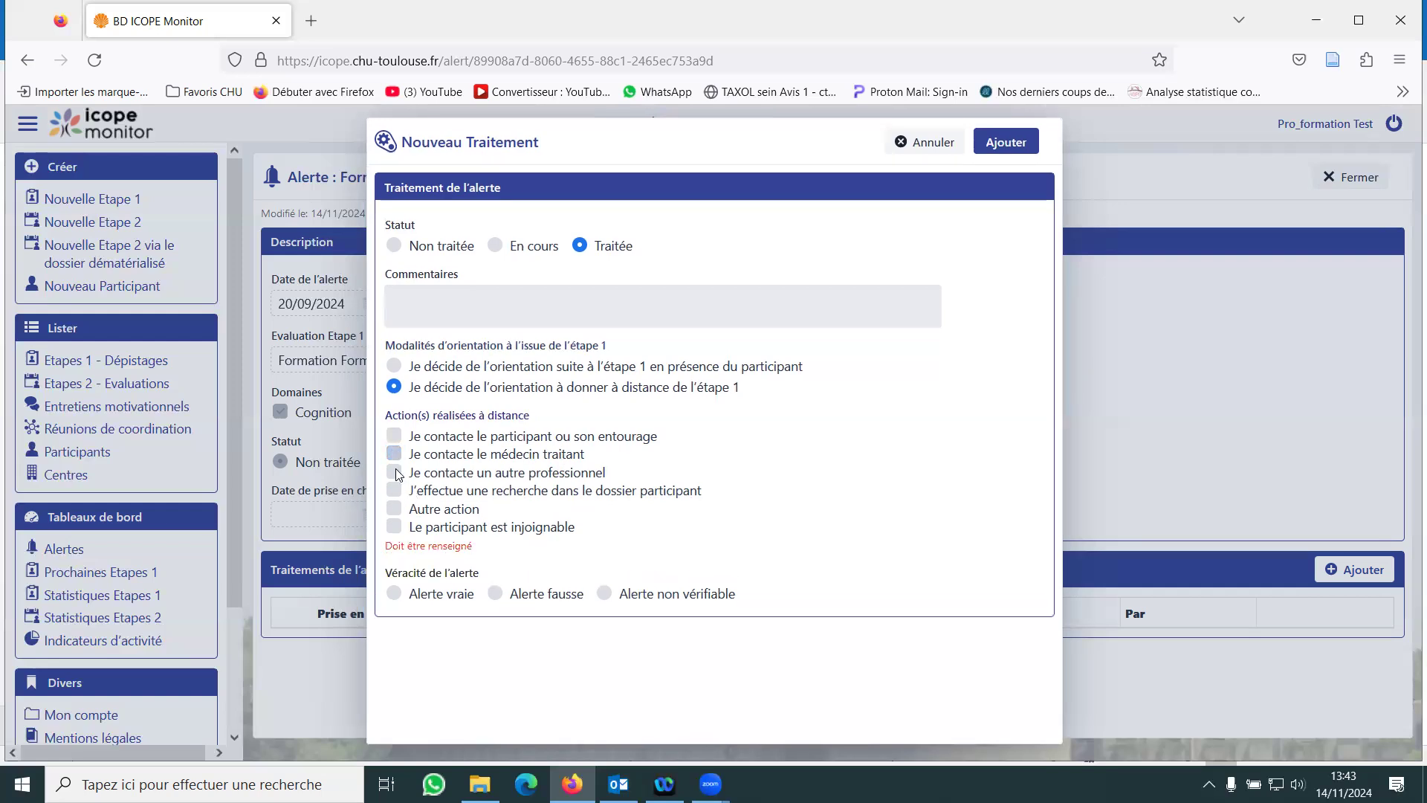
- Record the remote action as "Le participant est injoignable" and set the alert's veracity to Alerte fausse
{"action": "left_click", "coordinate": [394, 526]}
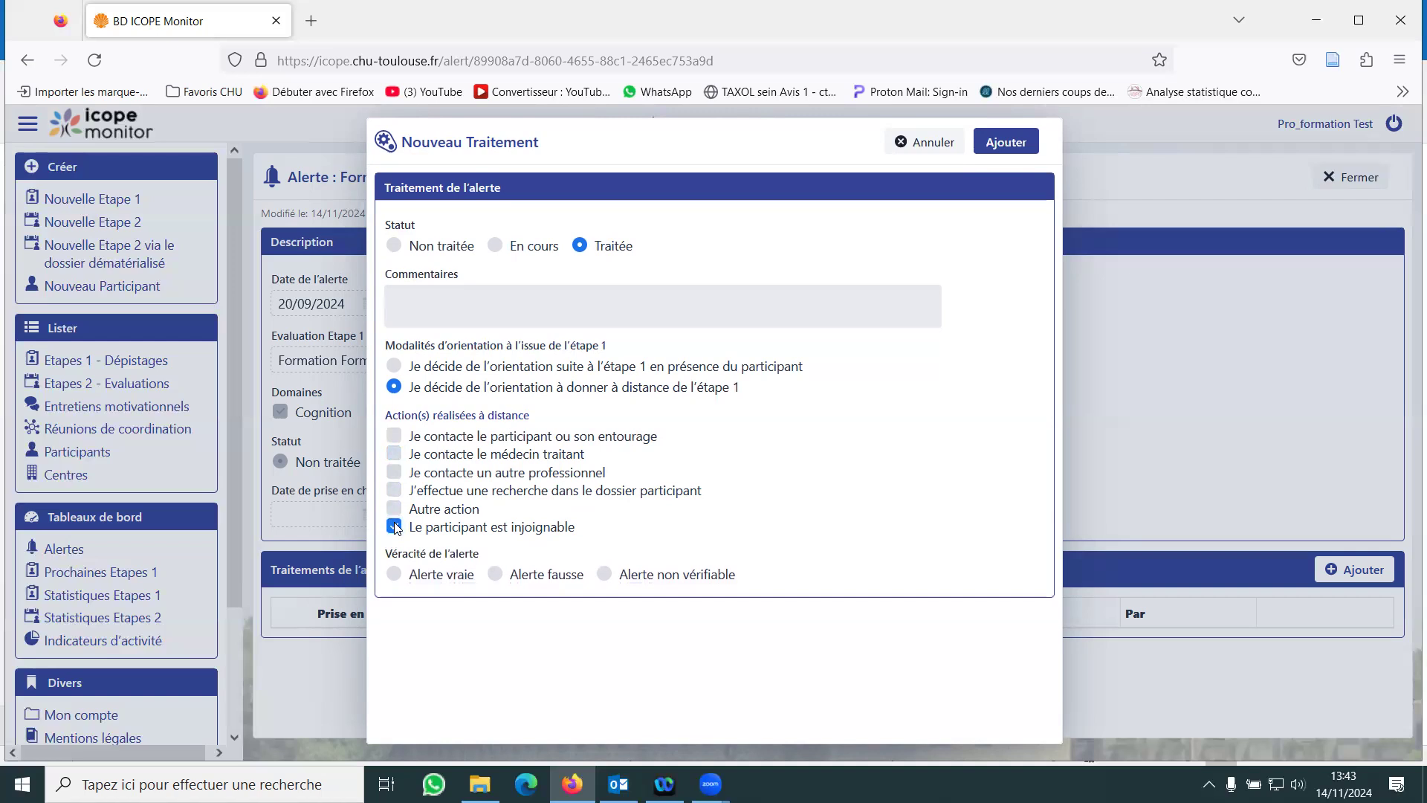
{"action": "left_click", "coordinate": [548, 575]}
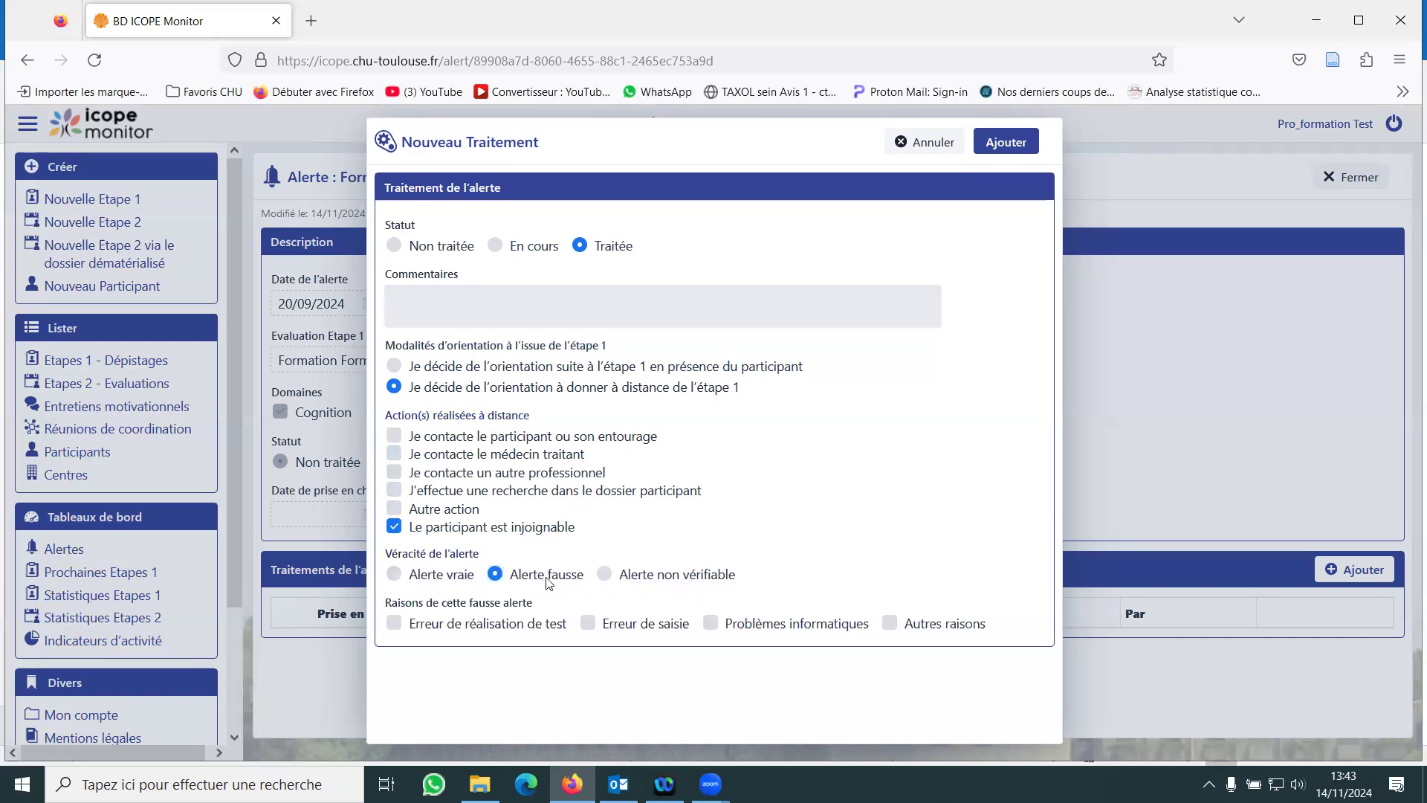
- Replace the unreachable participant action with "Je contacte le participant ou son entourage" and set the veracity to Alerte vraie
{"action": "left_click", "coordinate": [394, 436]}
{"action": "left_click", "coordinate": [393, 526]}
{"action": "left_click", "coordinate": [439, 574]}
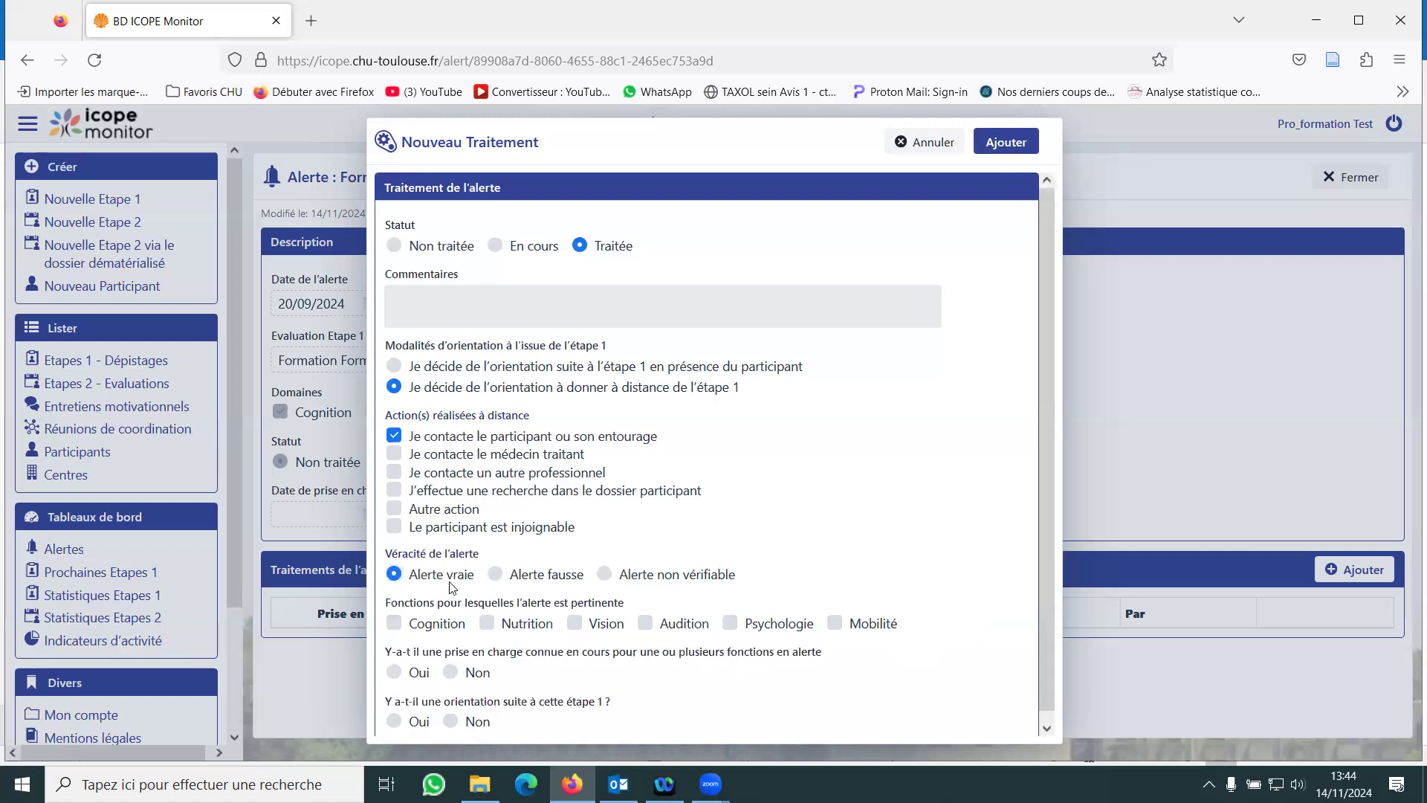
- Try Alerte non vérifiable with the participant marked unreachable, and Alerte fausse with the participant contacted, and return to Alerte vraie
{"action": "left_click", "coordinate": [639, 583]}
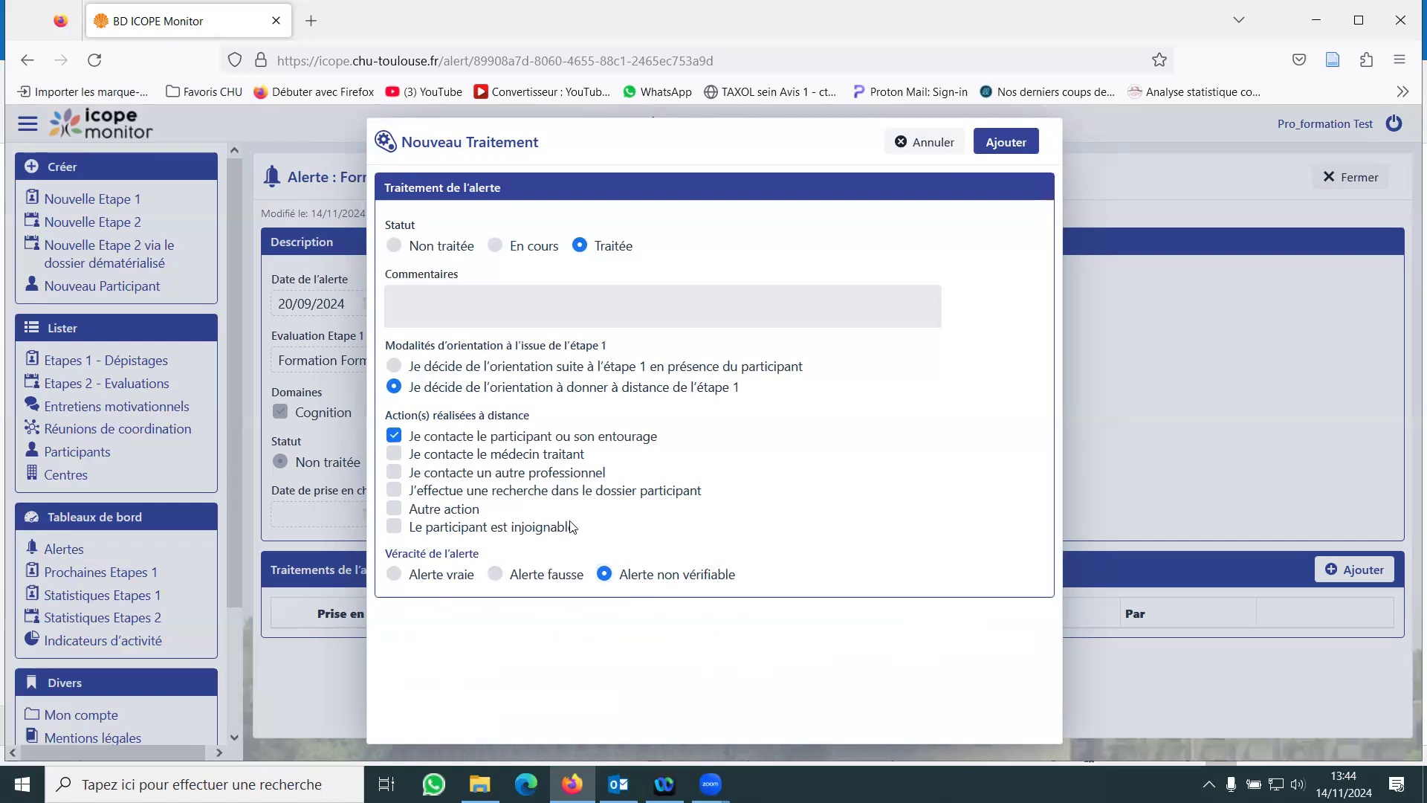
{"action": "left_click", "coordinate": [394, 435]}
{"action": "left_click", "coordinate": [394, 527]}
{"action": "left_click", "coordinate": [394, 436]}
{"action": "left_click", "coordinate": [396, 526]}
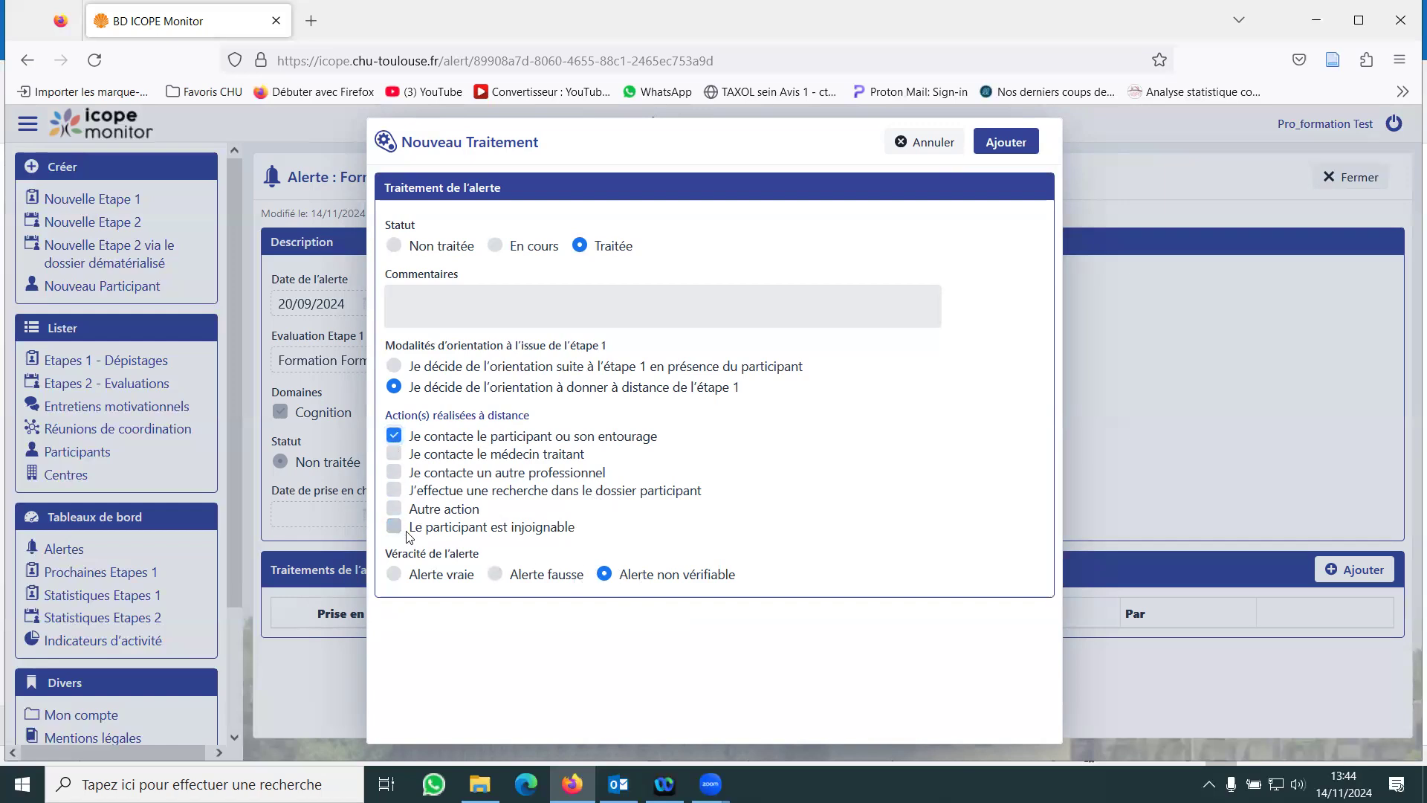
{"action": "left_click", "coordinate": [575, 579]}
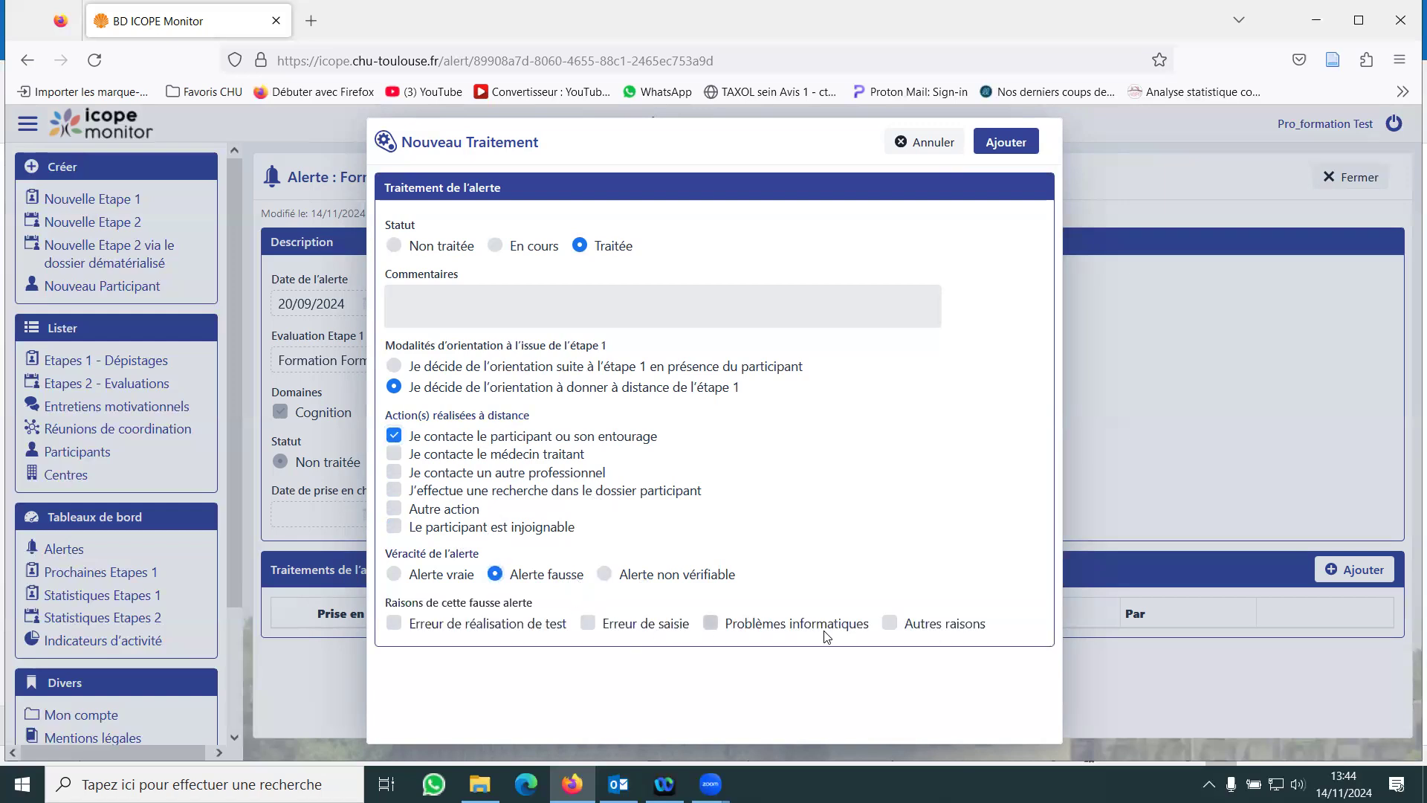
{"action": "left_click", "coordinate": [458, 578]}
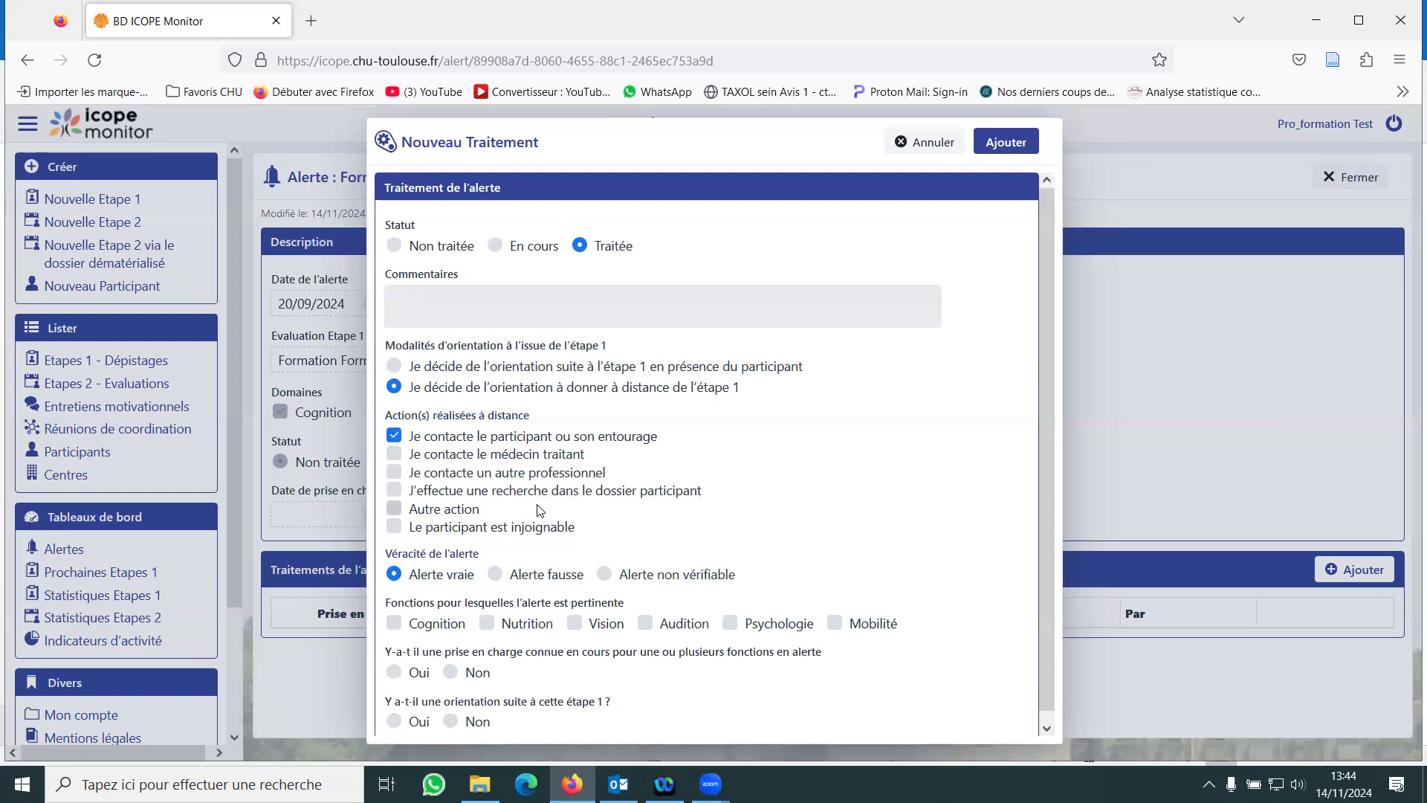
- Mark the alert as relevant for Cognition and Nutrition, and record known ongoing care as Oui for Cognition
{"action": "scroll", "coordinate": [540, 511], "scroll_direction": "down", "scroll_amount": 1}
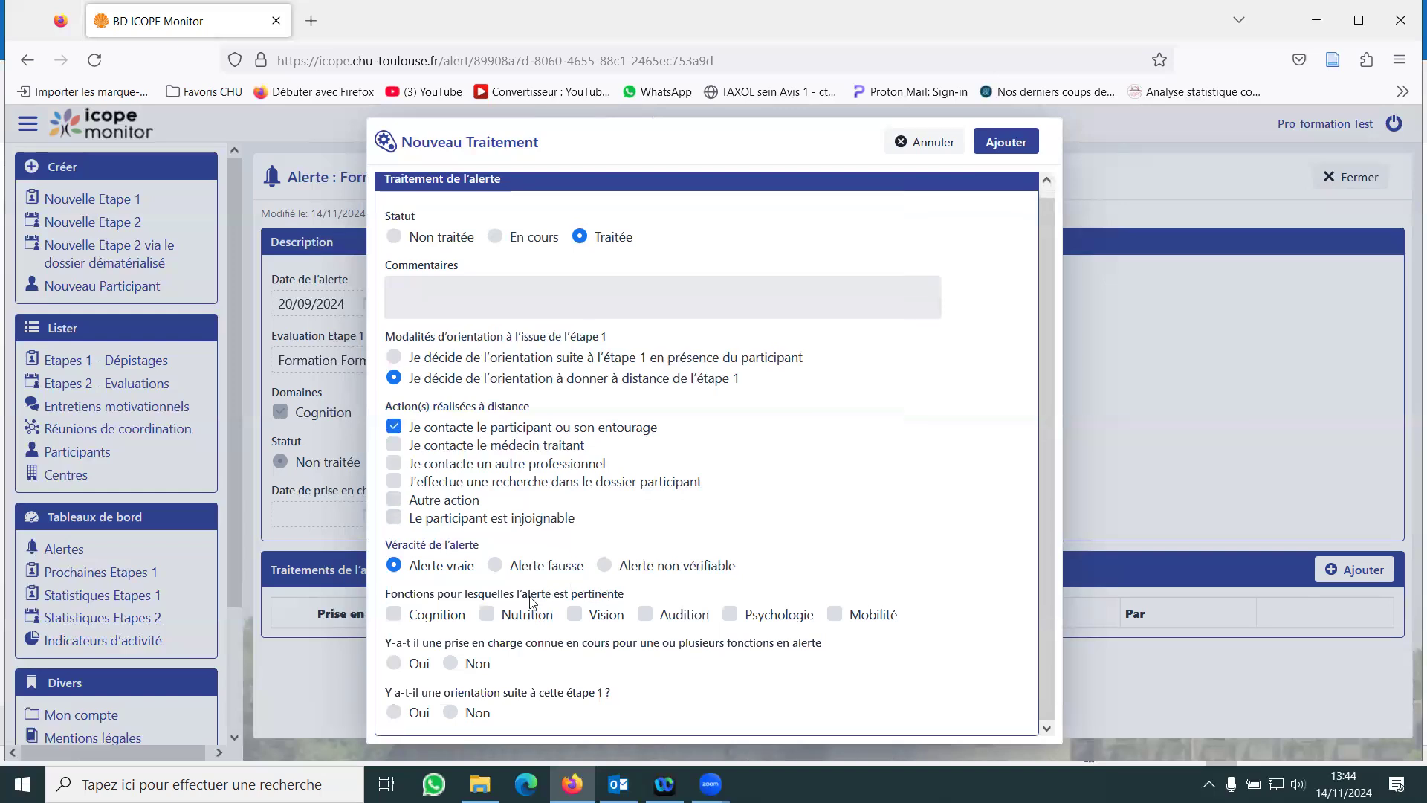
{"action": "left_click", "coordinate": [487, 614]}
{"action": "left_click", "coordinate": [453, 617]}
{"action": "left_click", "coordinate": [419, 667]}
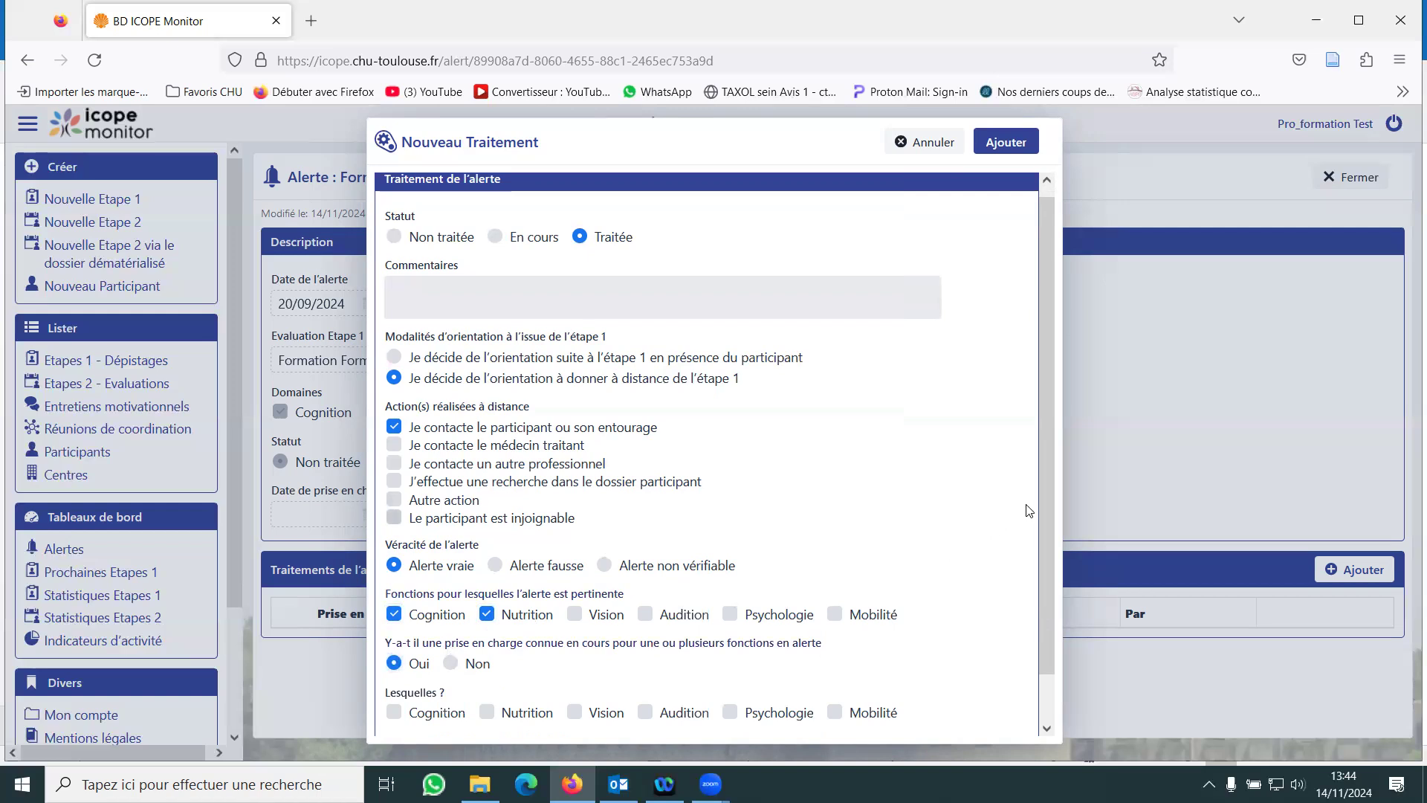
{"action": "scroll", "coordinate": [1048, 498], "scroll_direction": "down", "scroll_amount": 2}
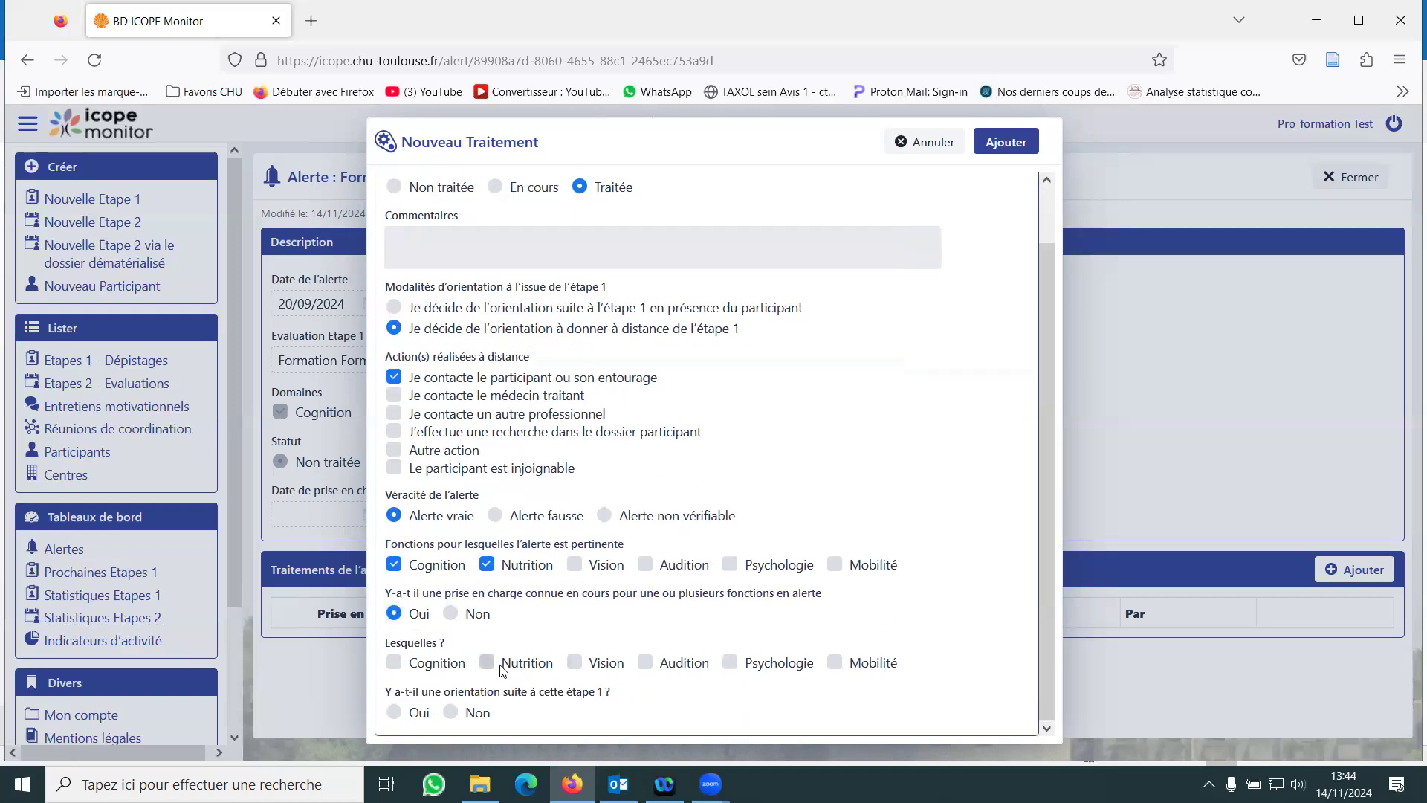
{"action": "left_click", "coordinate": [414, 664]}
- Try answering Non to an orientation following Etape 1, testing Refus participant and Autres raisons, and toggle Nutrition as ongoing care
{"action": "left_click", "coordinate": [480, 711]}
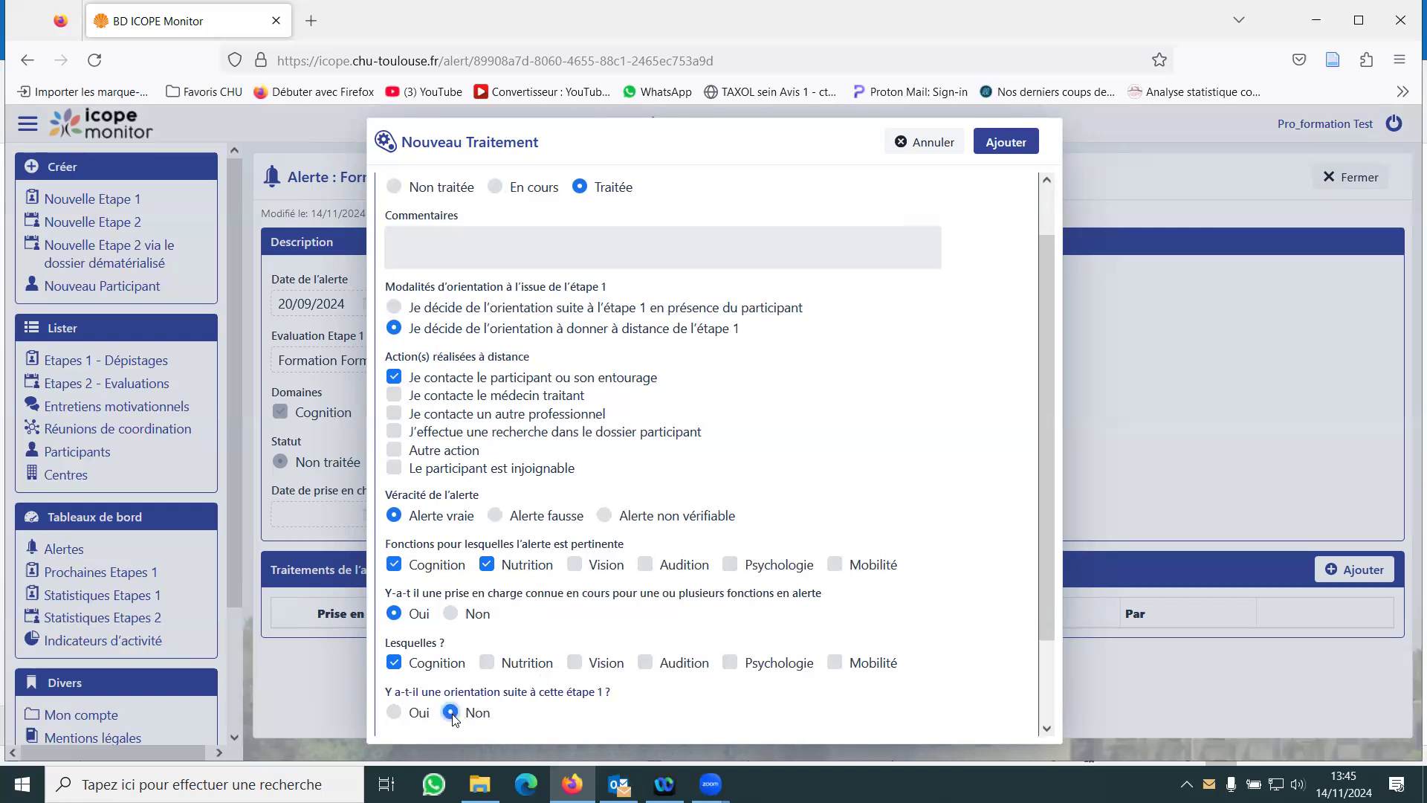
{"action": "scroll", "coordinate": [548, 620], "scroll_direction": "down", "scroll_amount": 2}
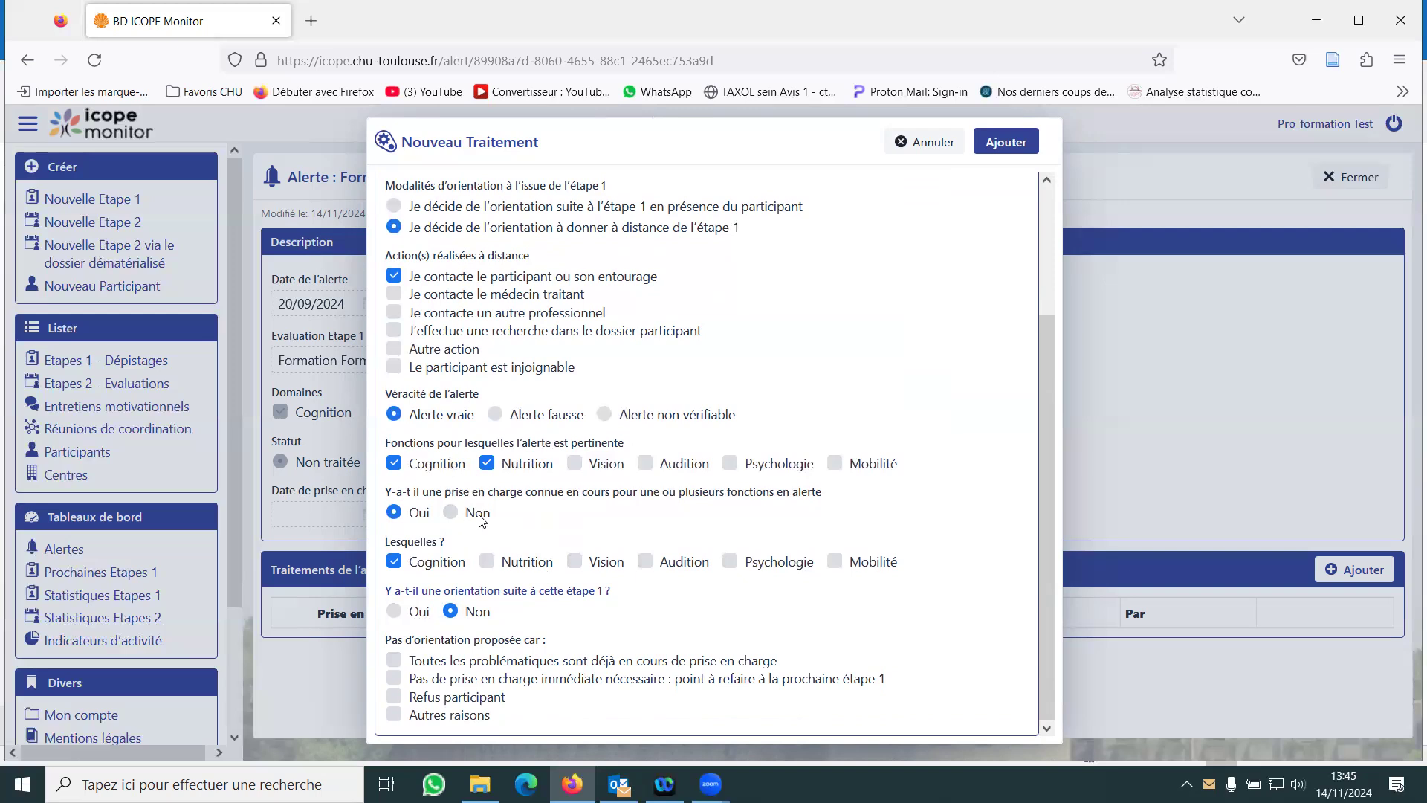
{"action": "left_click", "coordinate": [487, 562]}
{"action": "left_click", "coordinate": [487, 562]}
{"action": "left_click", "coordinate": [490, 704]}
{"action": "left_click", "coordinate": [414, 705]}
{"action": "left_click", "coordinate": [445, 716]}
- Set the orientation following Etape 1 to Oui, recommend a doctor's appointment, and try contacting the attending doctor and performing Etape 2/3 oneself
{"action": "left_click", "coordinate": [396, 613]}
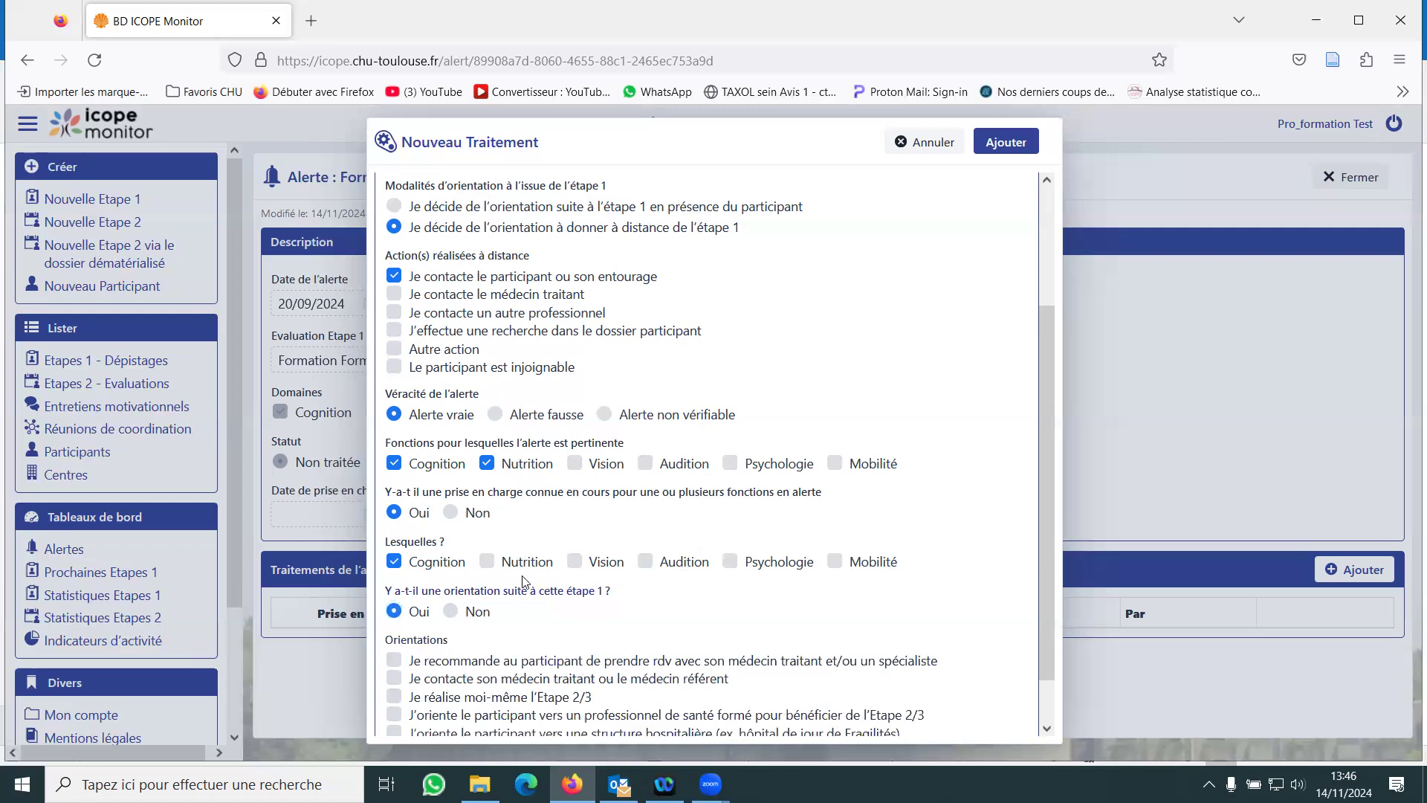
{"action": "scroll", "coordinate": [525, 581], "scroll_direction": "down", "scroll_amount": 1}
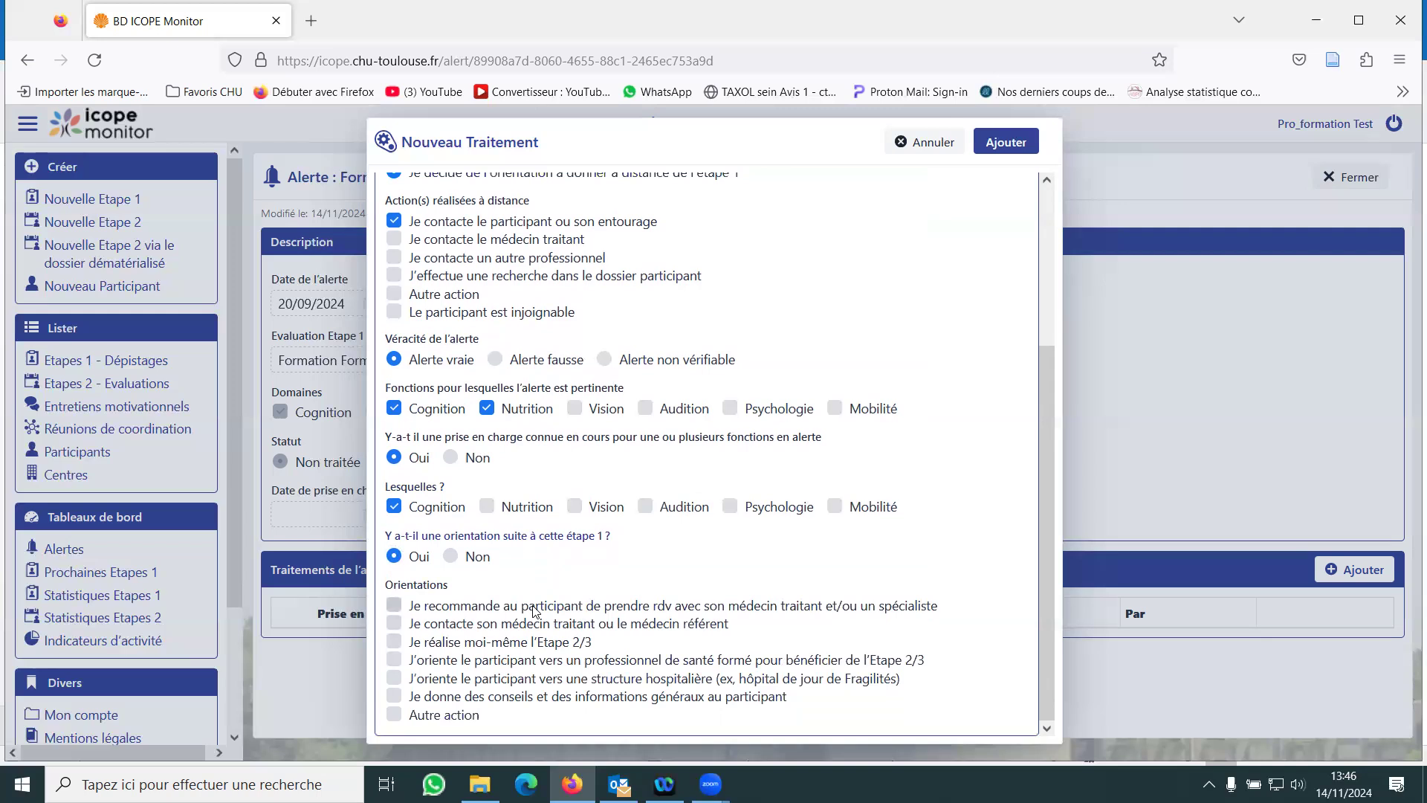
{"action": "left_click", "coordinate": [535, 611]}
{"action": "left_click", "coordinate": [539, 627]}
{"action": "left_click", "coordinate": [394, 624]}
{"action": "left_click", "coordinate": [403, 645]}
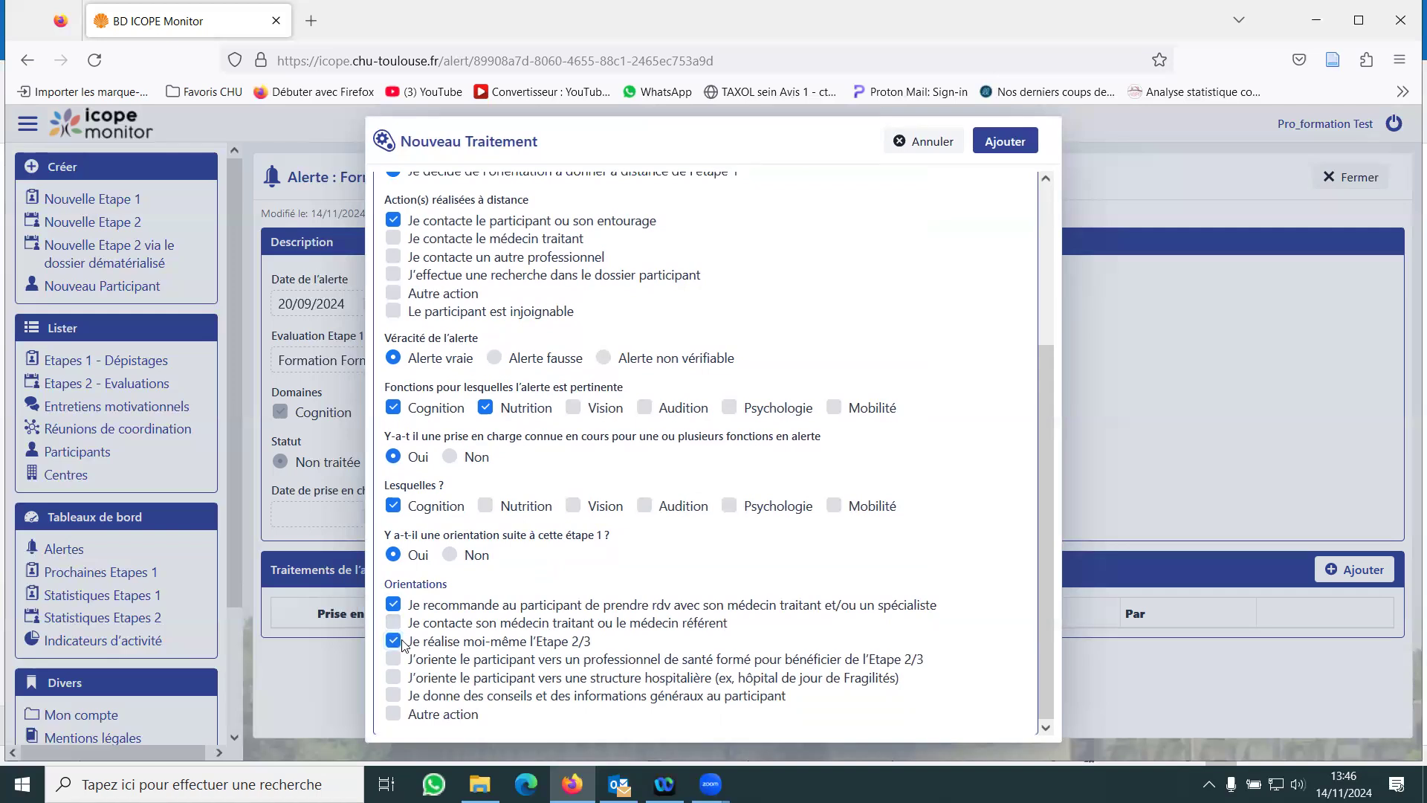
{"action": "left_click", "coordinate": [402, 644]}
- Try the orientation towards a hospital structure, and select general advice to the participant and Autre action
{"action": "left_click", "coordinate": [489, 679]}
{"action": "left_click", "coordinate": [488, 679]}
{"action": "left_click", "coordinate": [505, 697]}
{"action": "left_click", "coordinate": [468, 713]}
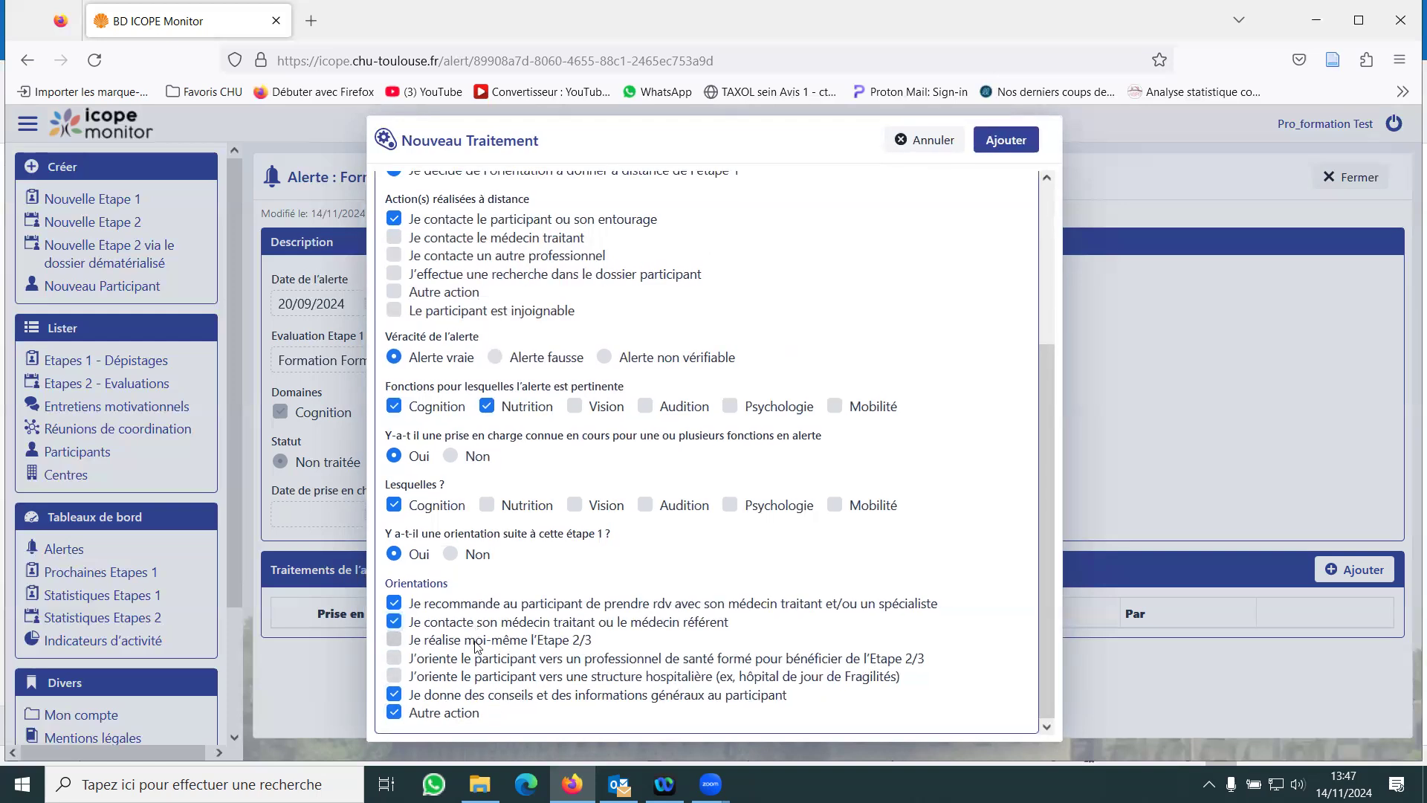
- Clear the doctor contact, appointment recommendation and general advice orientations, and try referral to a trained health professional, leaving only Autre action
{"action": "left_click", "coordinate": [393, 621]}
{"action": "left_click", "coordinate": [394, 602]}
{"action": "left_click", "coordinate": [400, 701]}
{"action": "left_click", "coordinate": [393, 658]}
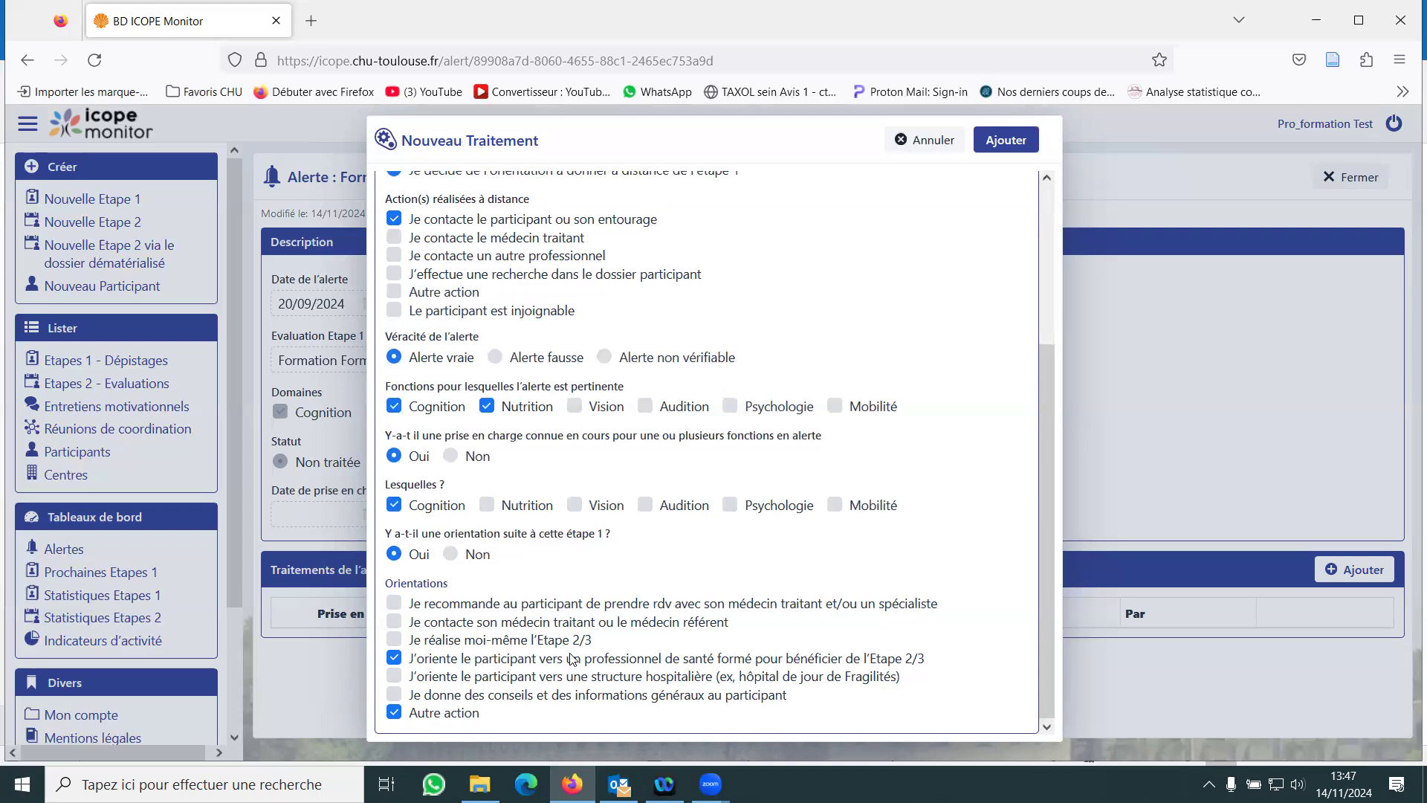
{"action": "left_click", "coordinate": [509, 661]}
- Add the treatment to the alert, confirm saving the form, and close both the alert and the participant's file
{"action": "left_click", "coordinate": [996, 145]}
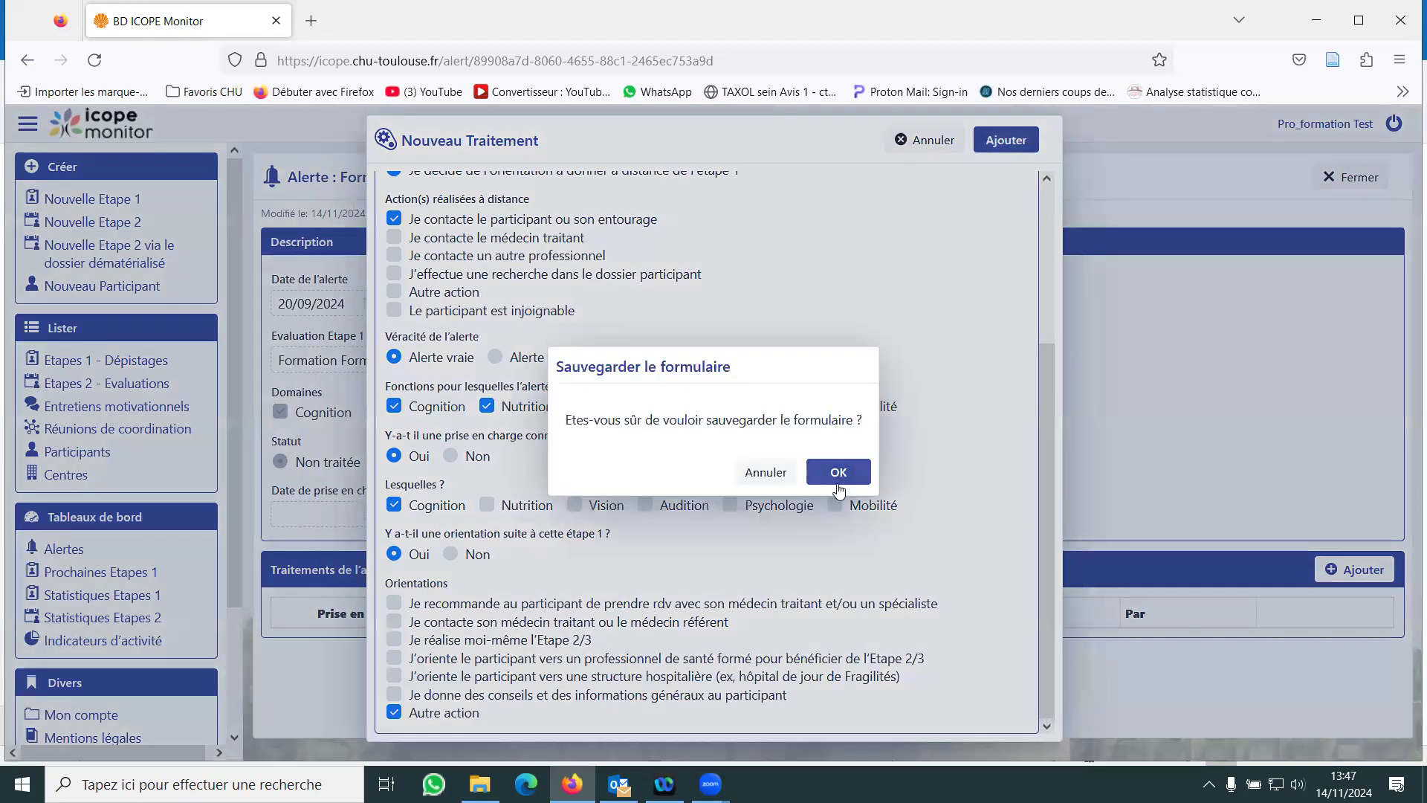
{"action": "left_click", "coordinate": [836, 483]}
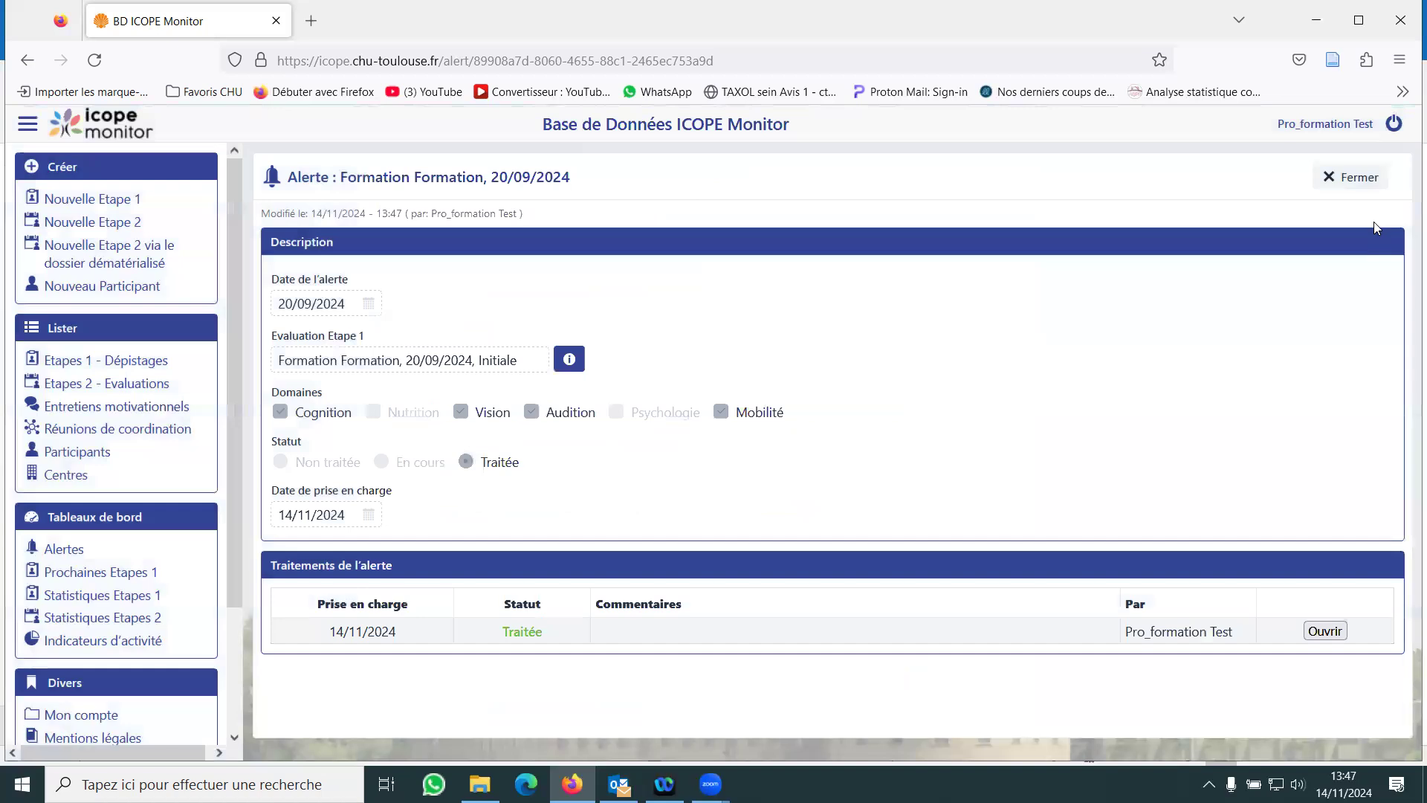
{"action": "left_click", "coordinate": [1357, 180]}
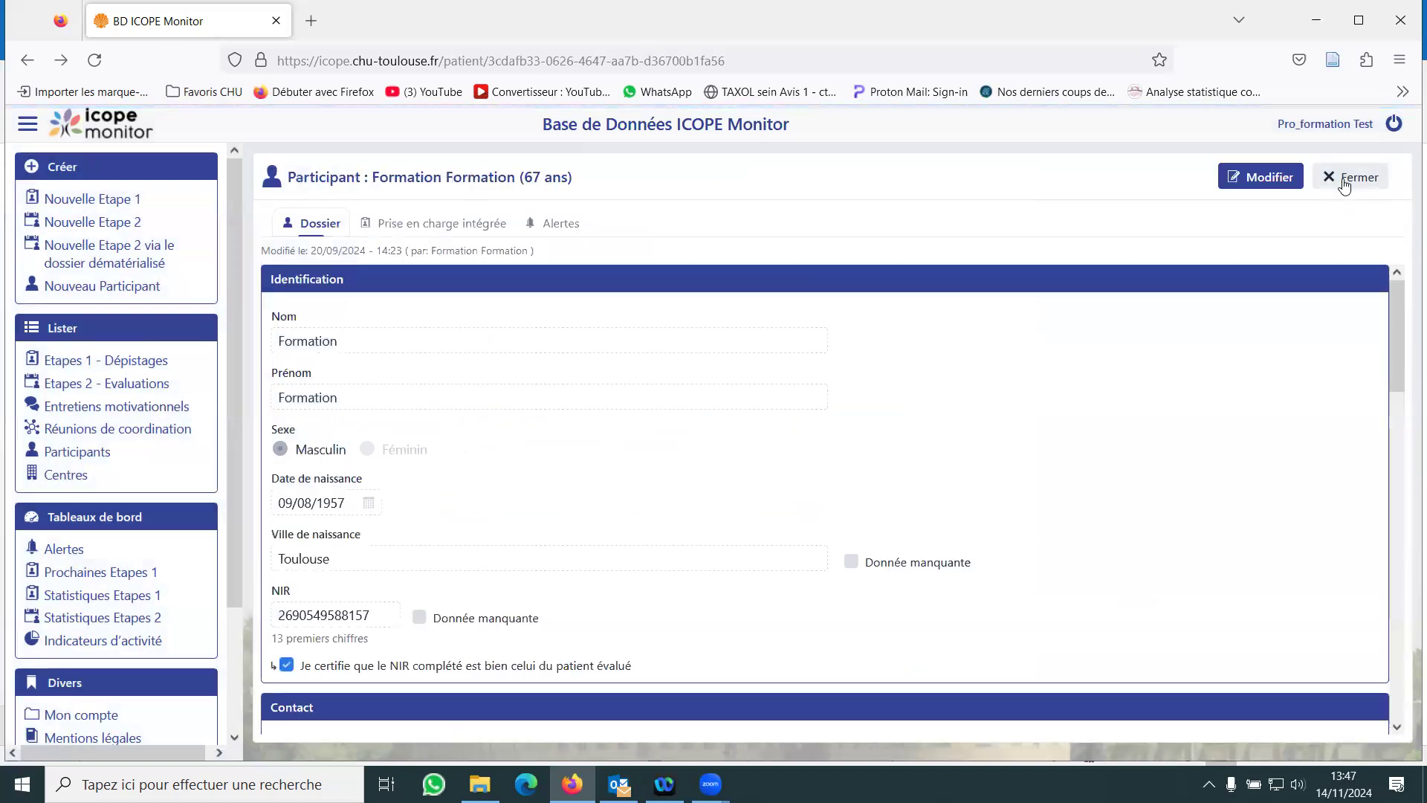
{"action": "left_click", "coordinate": [1375, 178]}
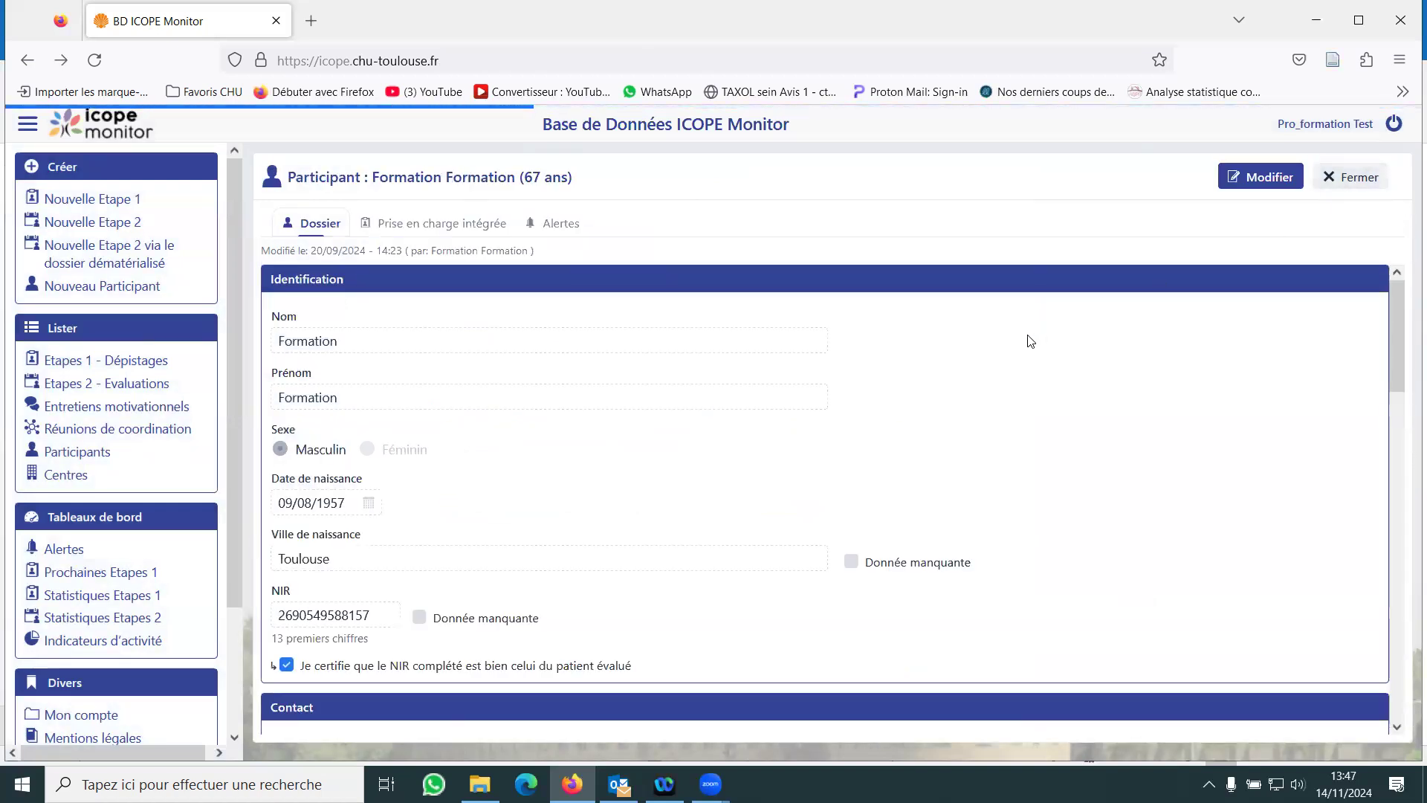